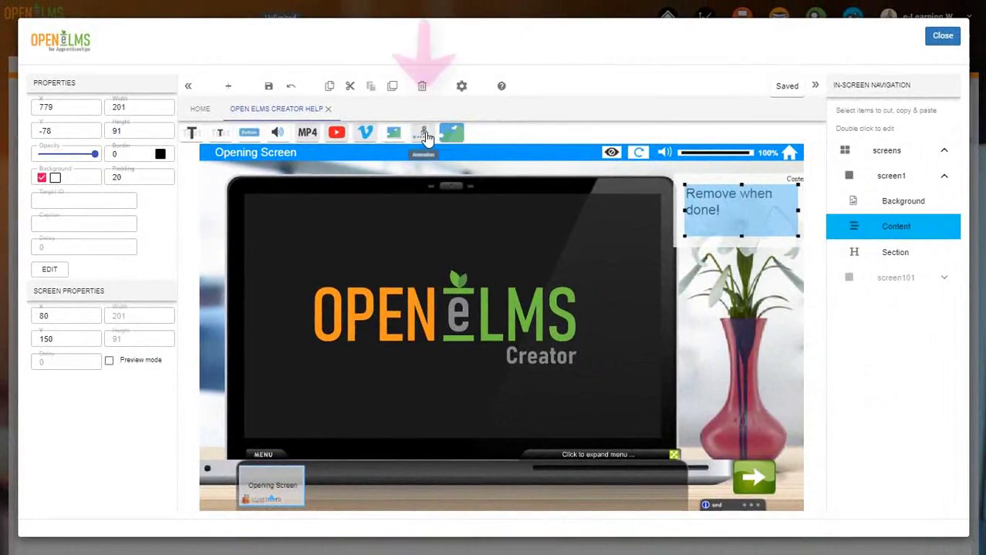
# - Search the animation library for "cat", then leave it without inserting an animation
pyautogui.click(423, 136)
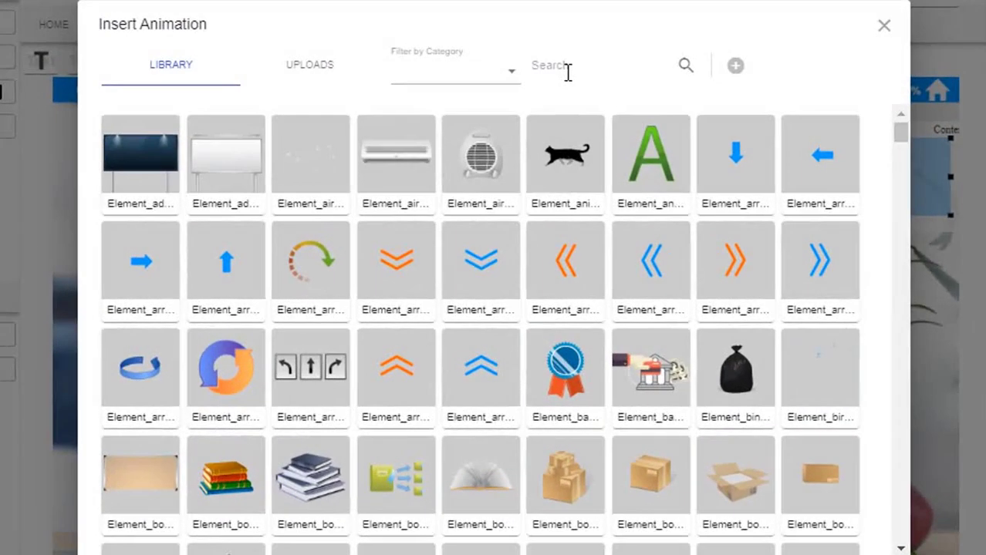
pyautogui.click(567, 70)
pyautogui.write('cat')
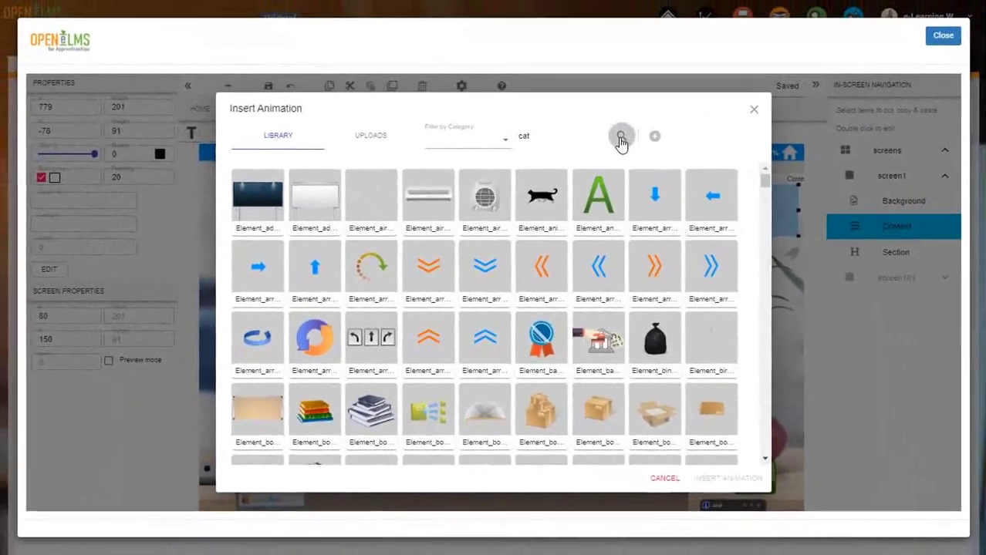
pyautogui.click(686, 66)
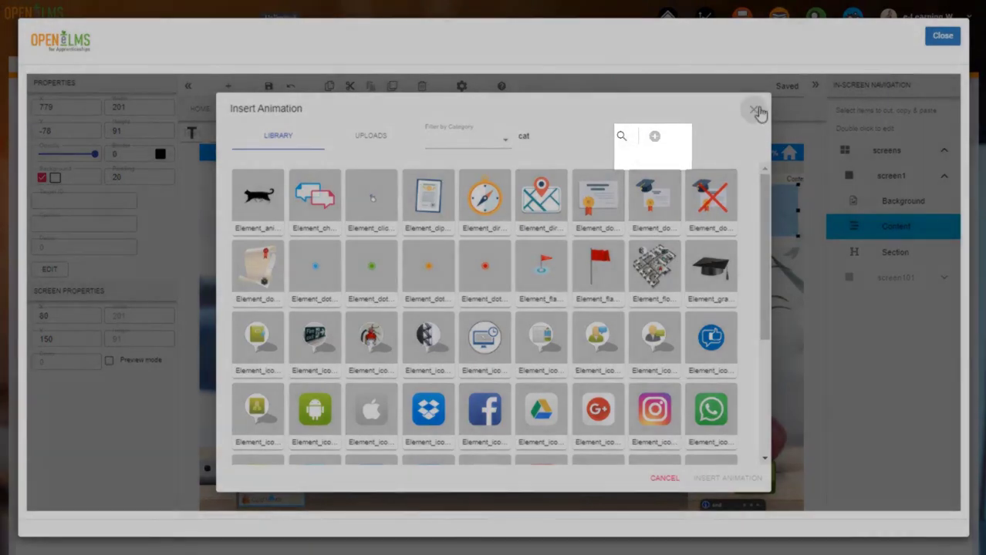
pyautogui.click(753, 109)
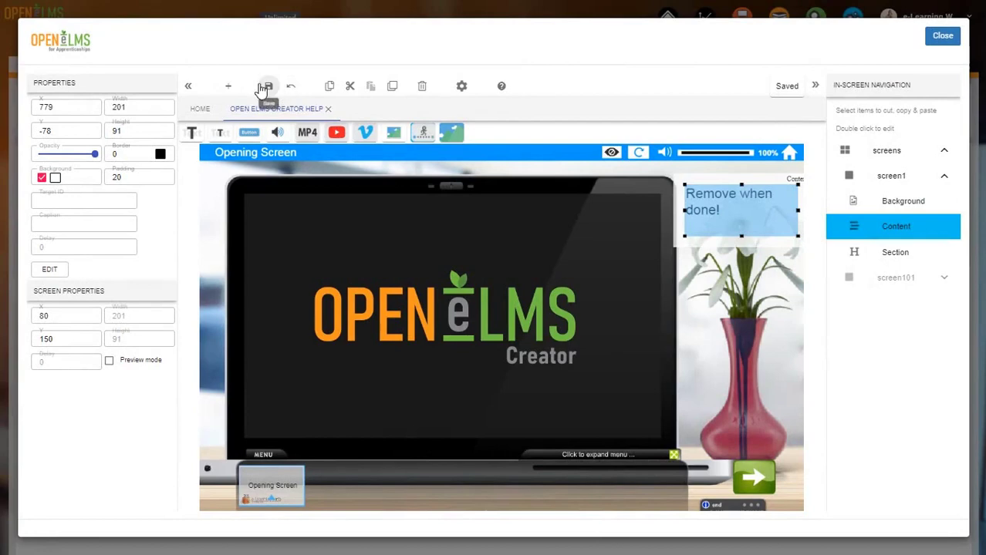
# - Browse the eLearning scene templates for a new screen and filter them by the keywords "video" and "leaf"
pyautogui.click(228, 86)
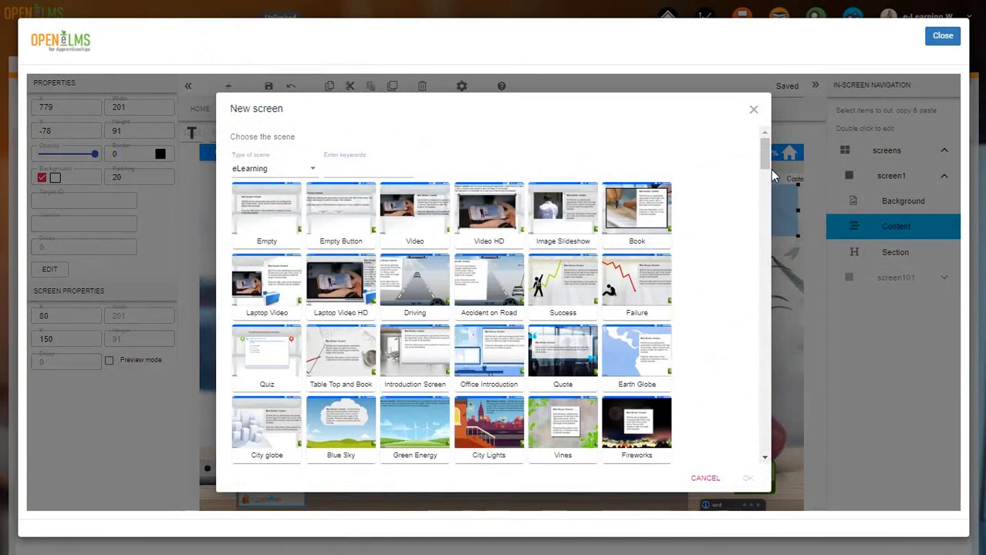
pyautogui.moveTo(764, 150); pyautogui.dragTo(771, 342)
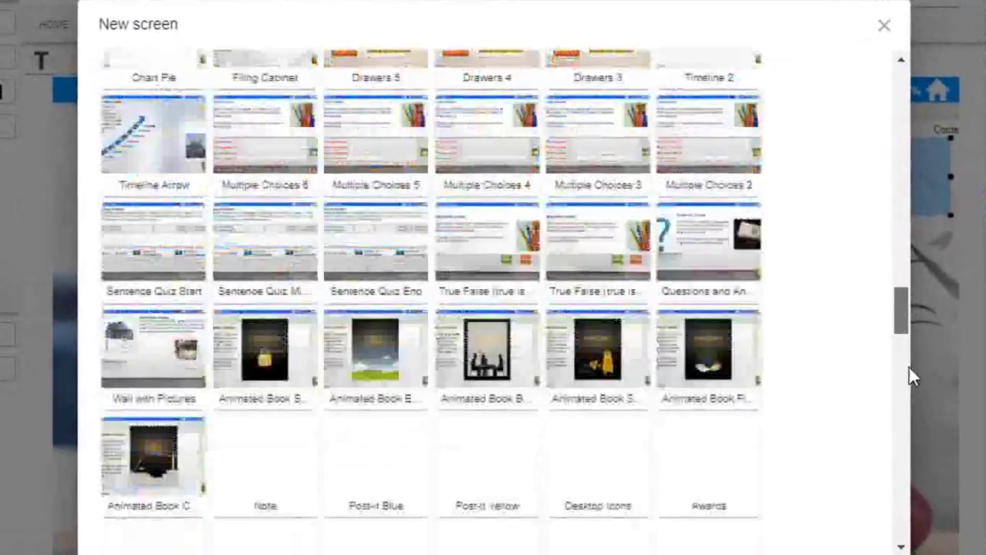
pyautogui.moveTo(908, 367); pyautogui.dragTo(924, 52)
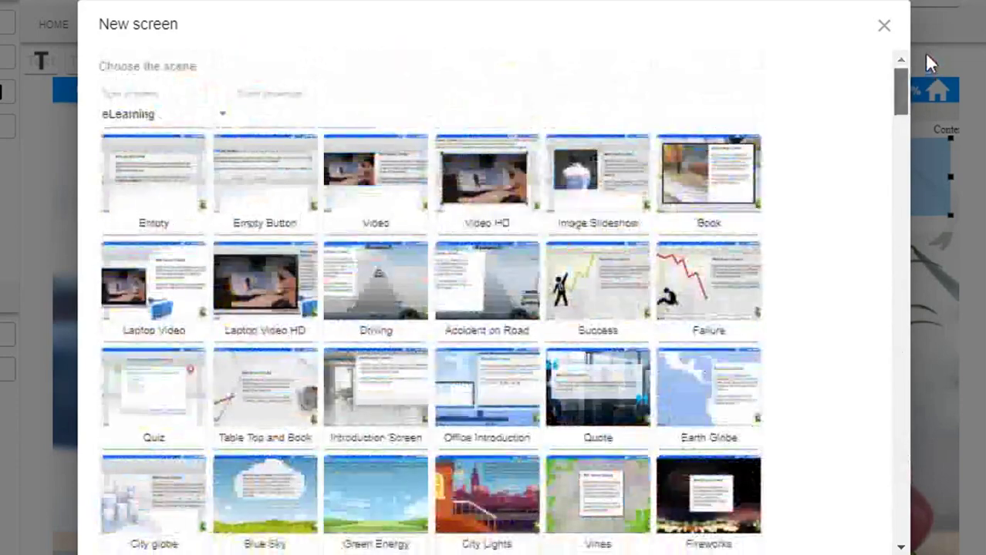
pyautogui.click(268, 101)
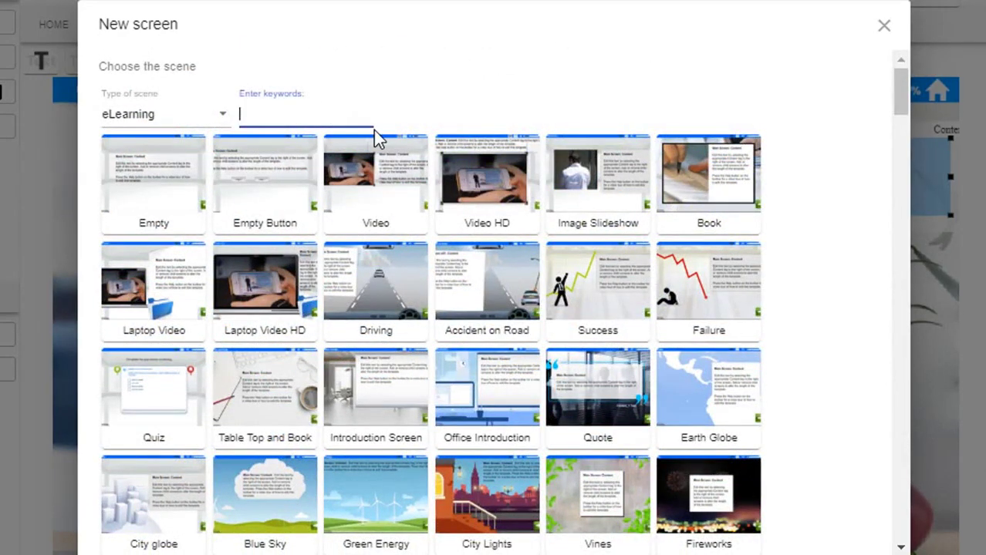
pyautogui.write('video')
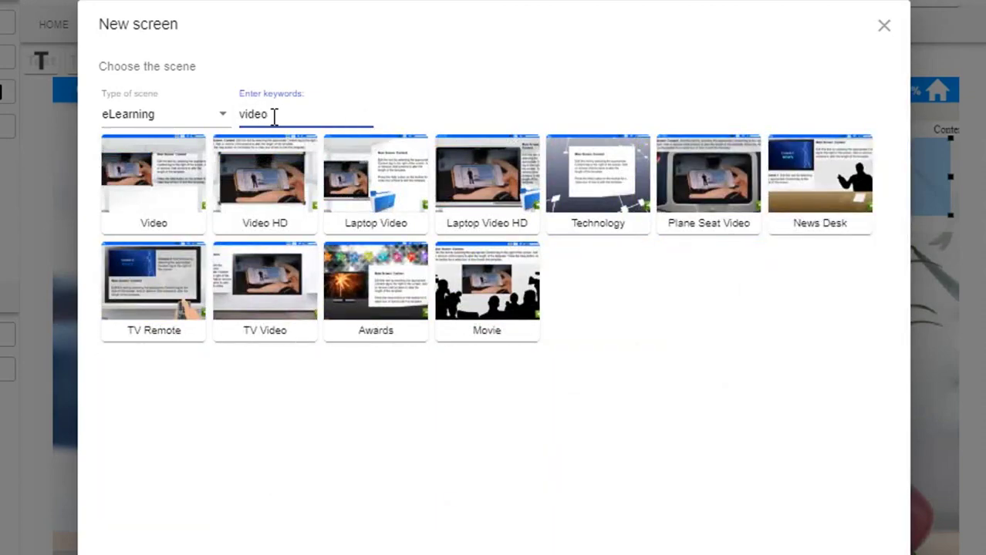
pyautogui.moveTo(272, 115); pyautogui.dragTo(226, 121)
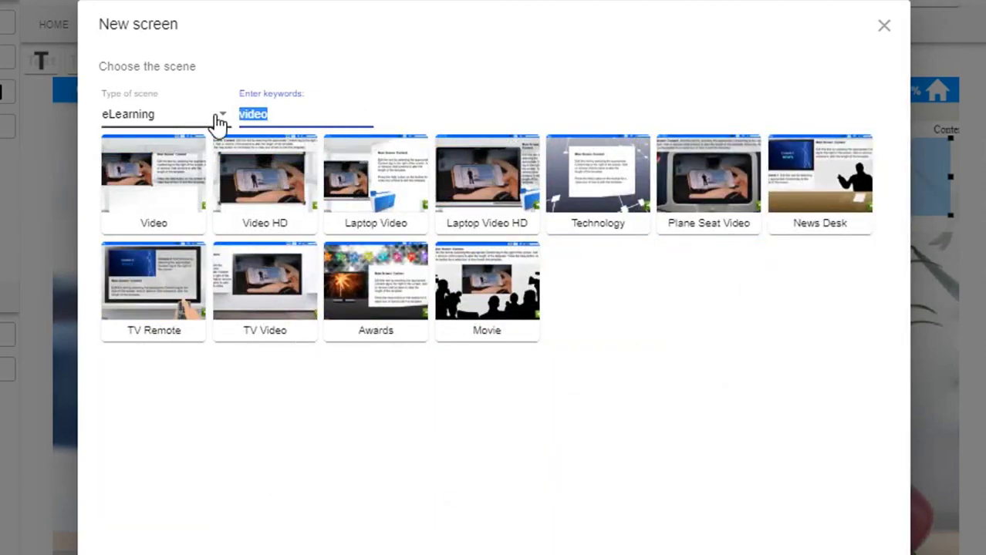
pyautogui.write('leaf')
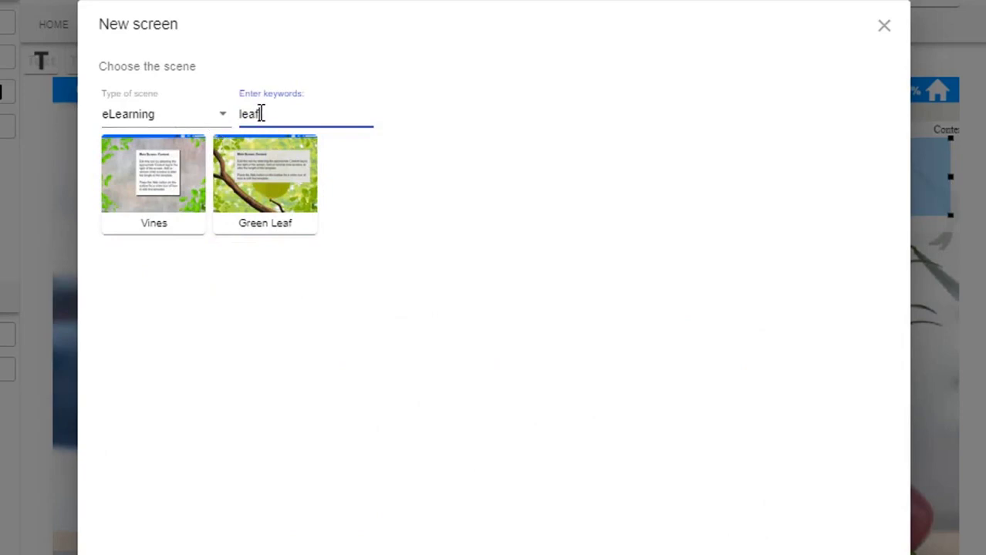
# - Clear the keyword filter and add a new screen based on the Empty scene
pyautogui.doubleClick(251, 114)
pyautogui.press('BackSpace')
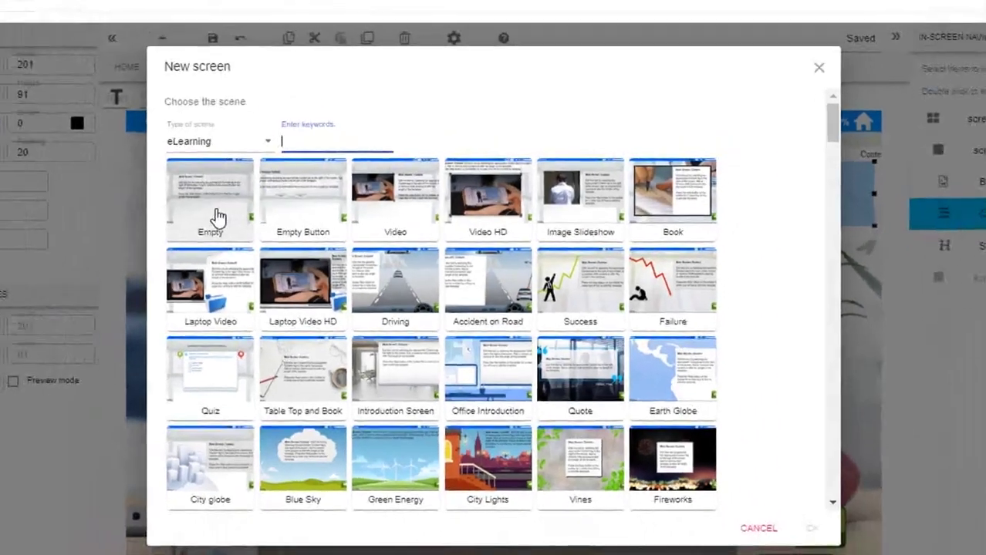
pyautogui.click(163, 204)
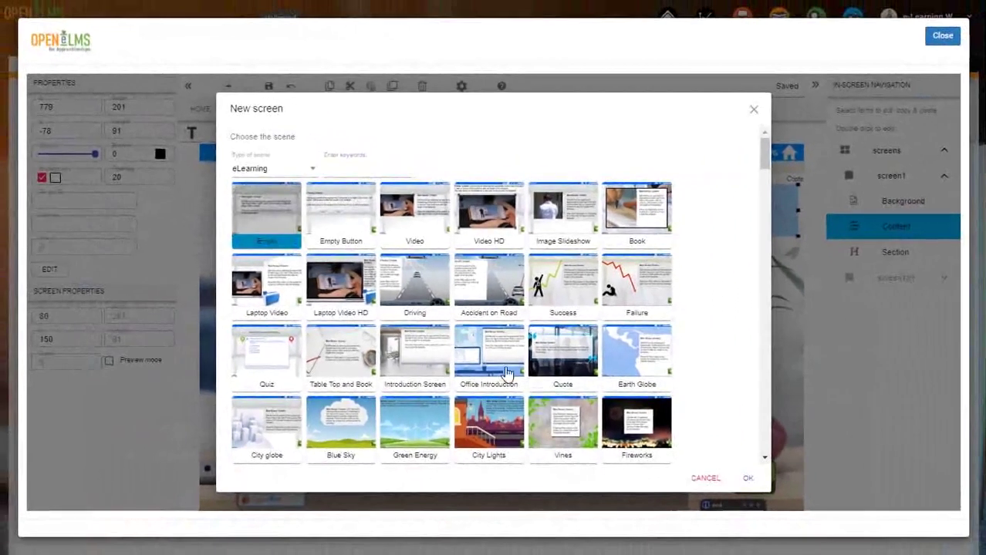
pyautogui.click(747, 479)
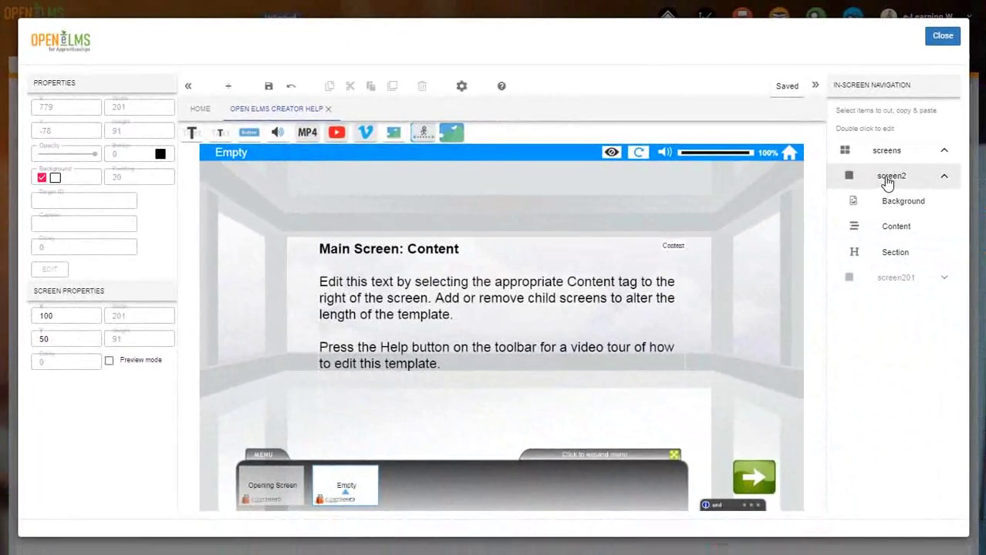
# - Go to the child screen screen201 and duplicate it
pyautogui.click(898, 276)
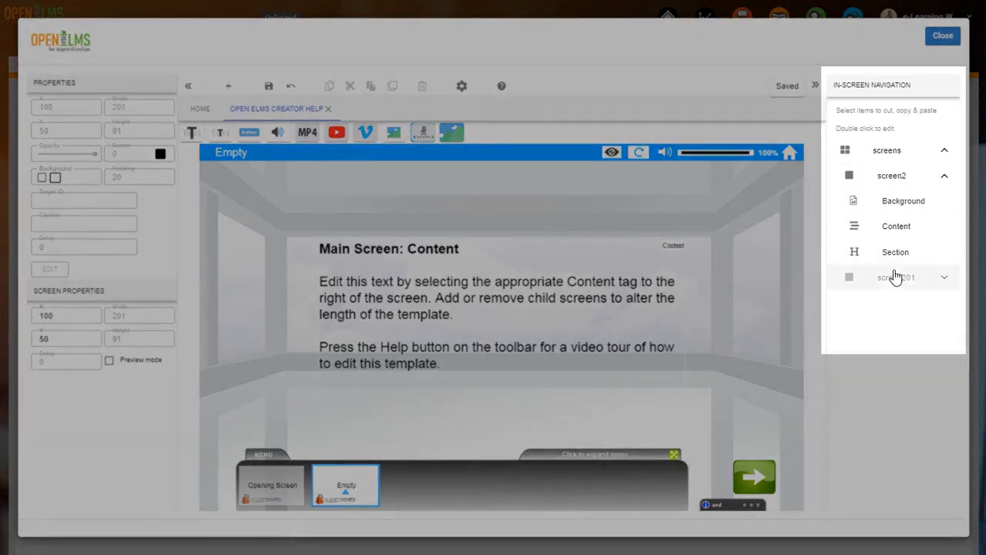
pyautogui.click(755, 480)
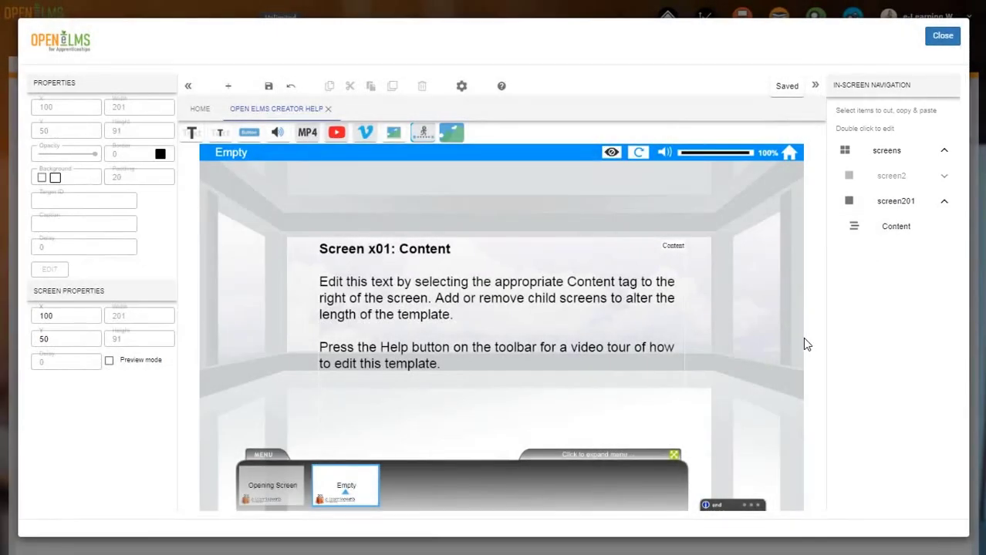
pyautogui.click(840, 204)
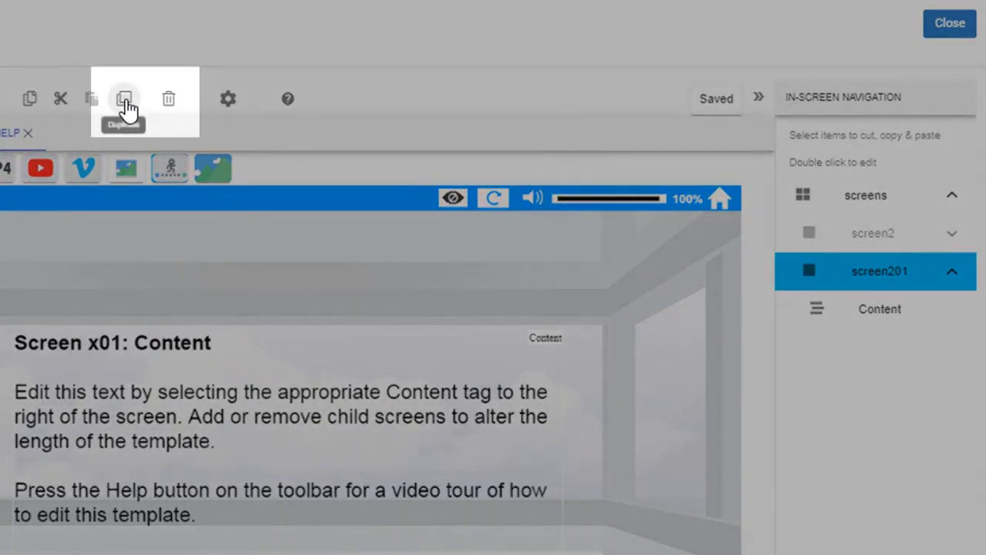
pyautogui.click(125, 103)
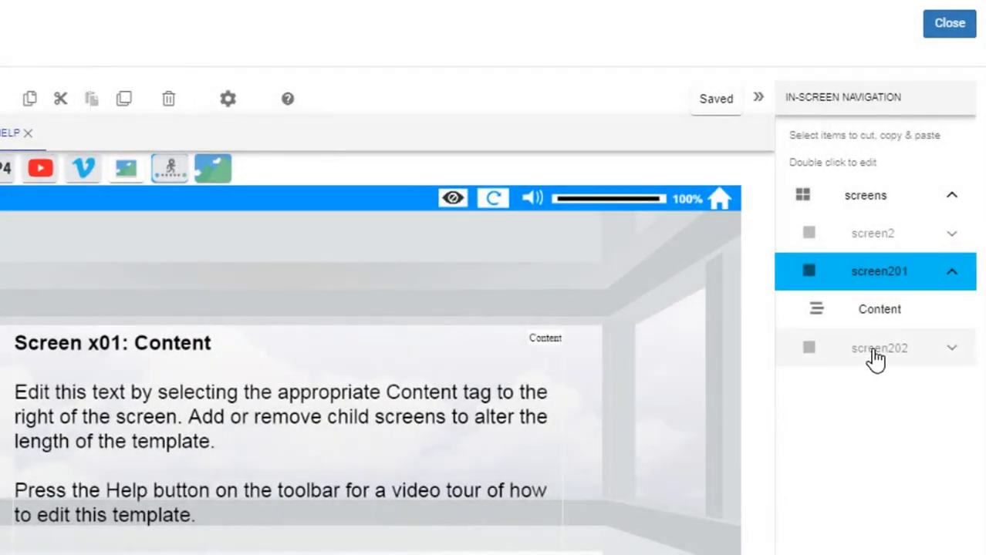
# - Check the duplicated child screen, then reload the template to return to its main screen
pyautogui.click(876, 355)
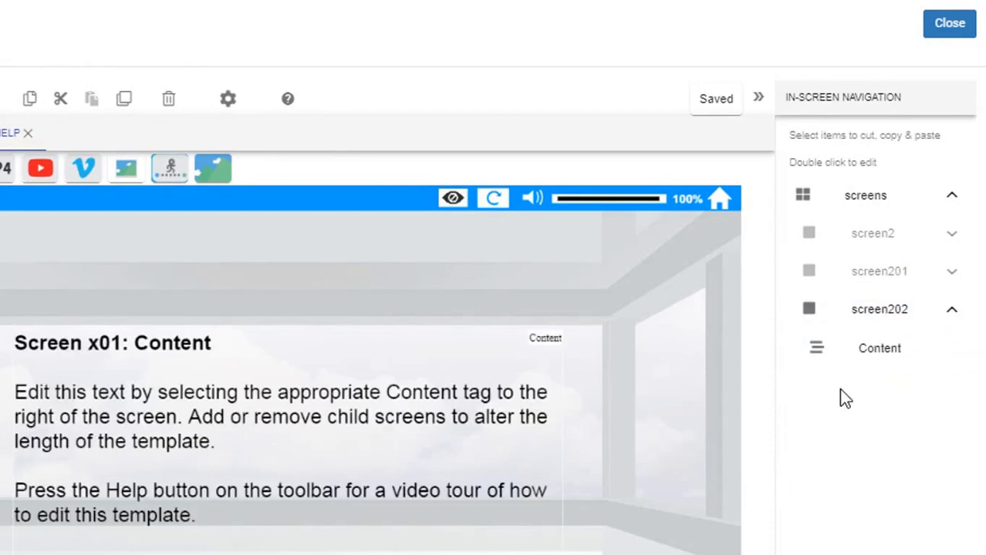
pyautogui.click(874, 310)
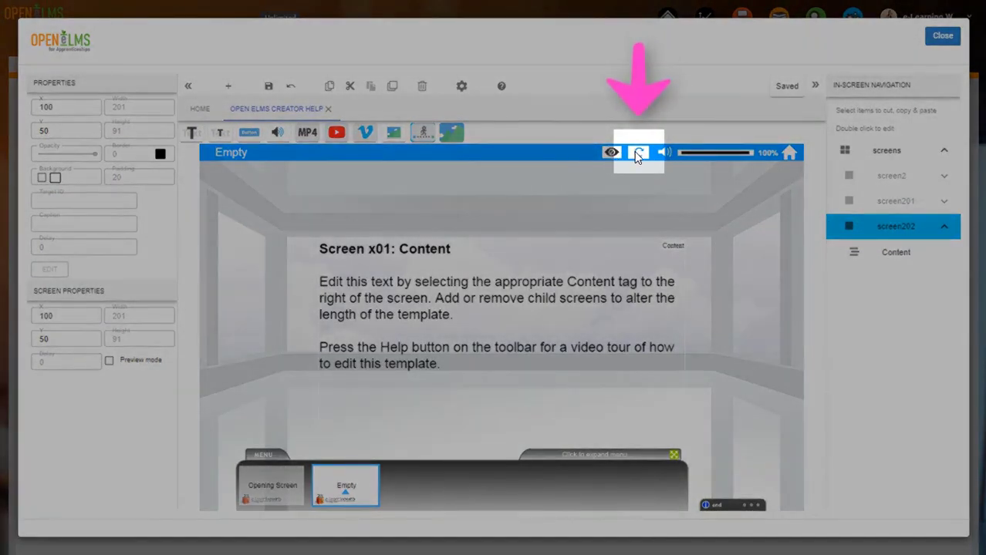
pyautogui.click(636, 152)
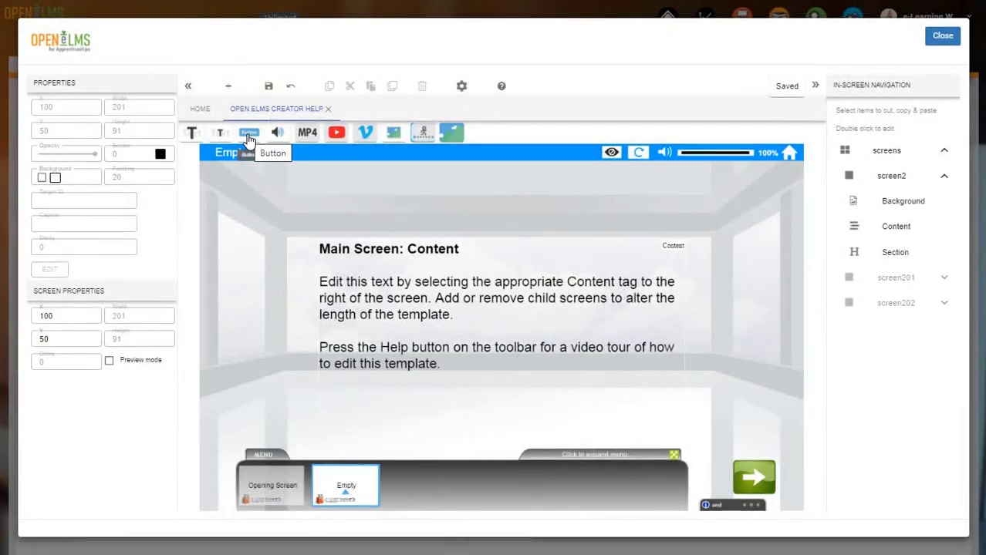
# - Add a button to the main screen at about X 65, Y 151, and narrow the content text box beside it
pyautogui.click(249, 136)
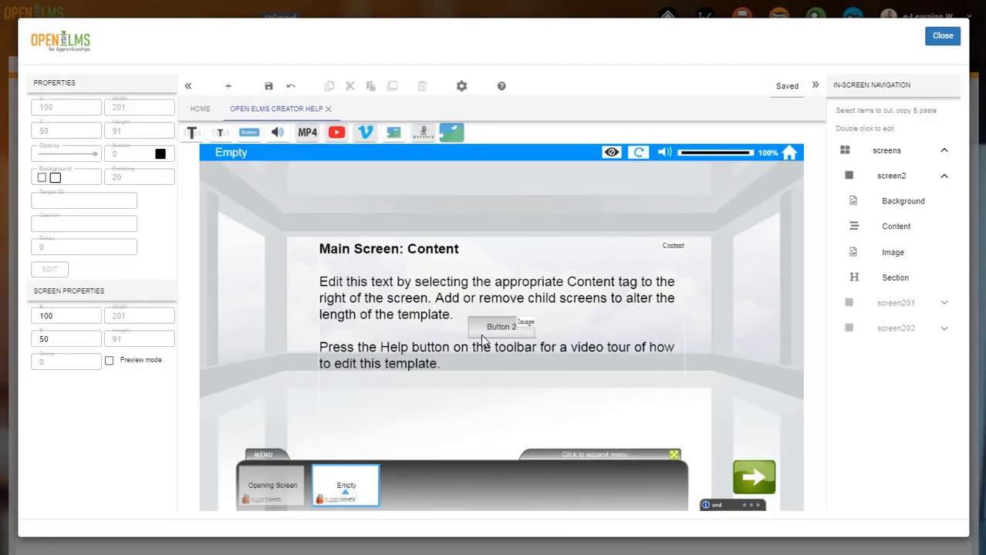
pyautogui.click(486, 331)
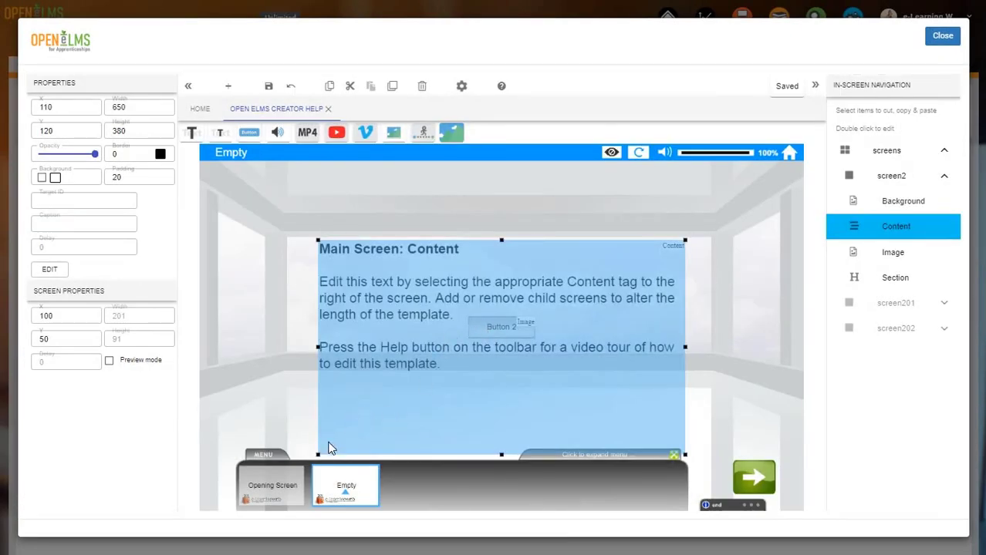
pyautogui.moveTo(318, 455); pyautogui.dragTo(564, 449)
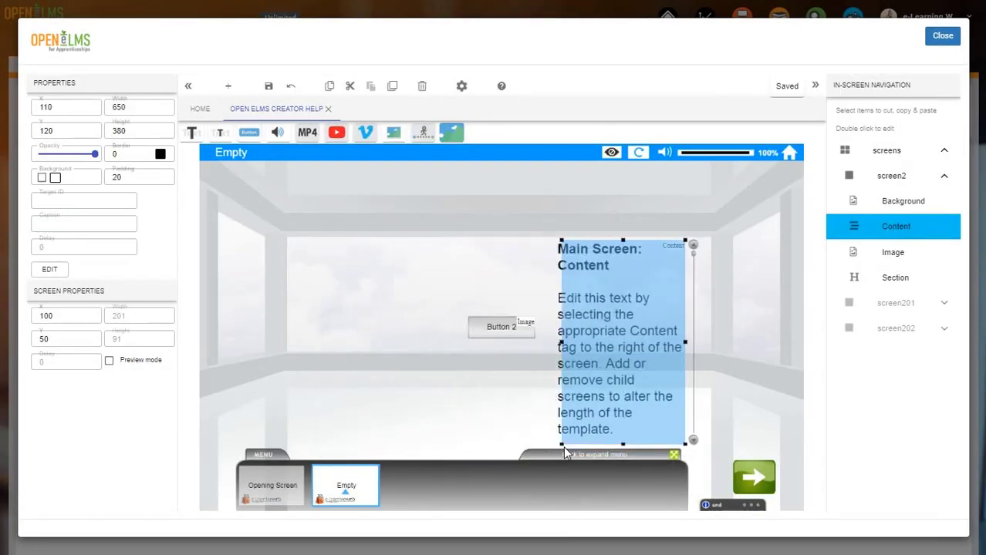
pyautogui.click(501, 328)
pyautogui.moveTo(501, 328); pyautogui.dragTo(314, 269)
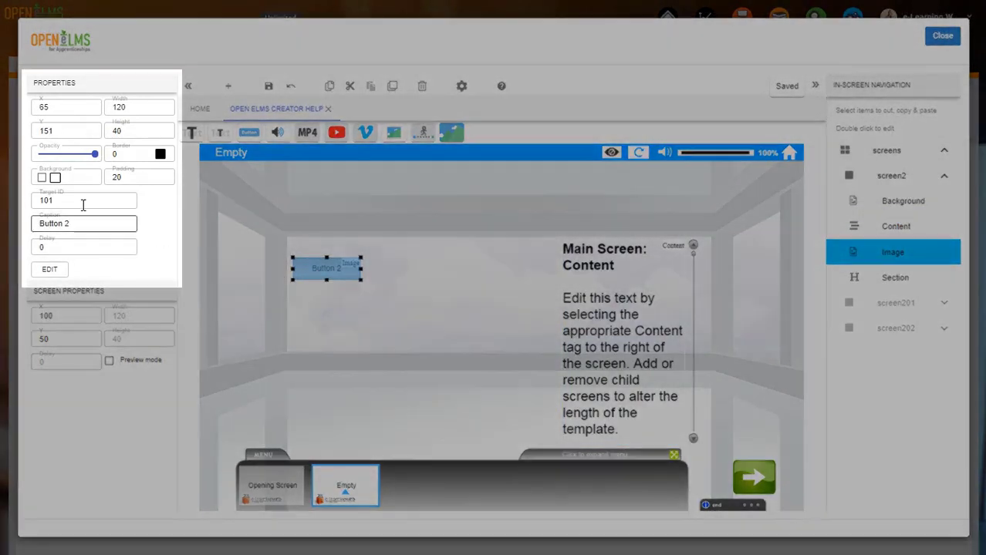
# - Set the button's target ID to 202 and test its link in preview mode
pyautogui.click(70, 200)
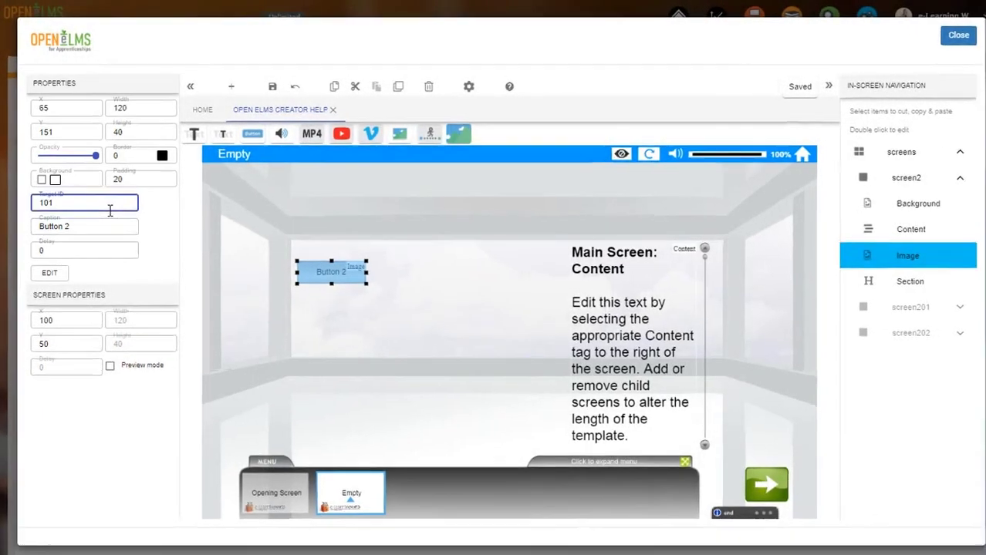
pyautogui.press('BackSpace')
pyautogui.press('BackSpace')
pyautogui.press('BackSpace')
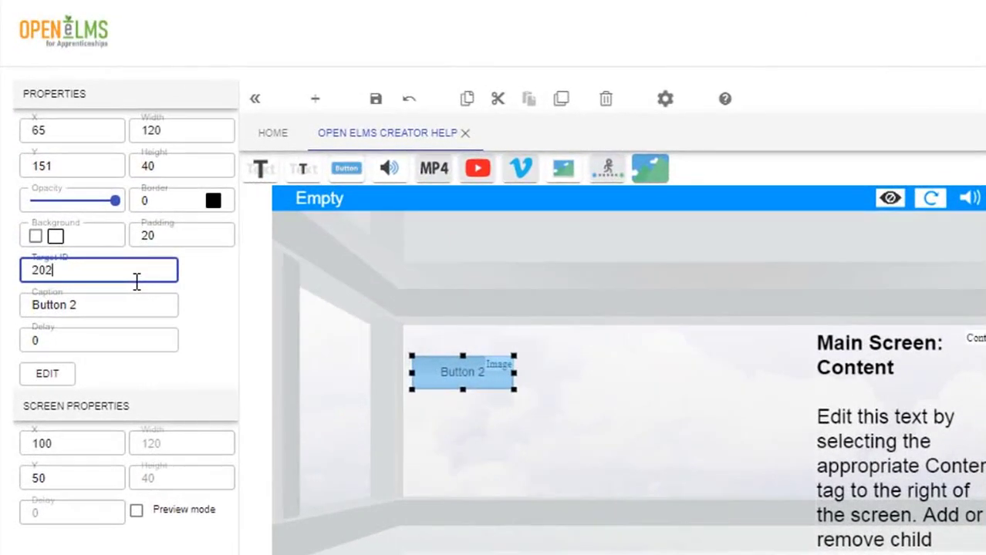
pyautogui.click(156, 515)
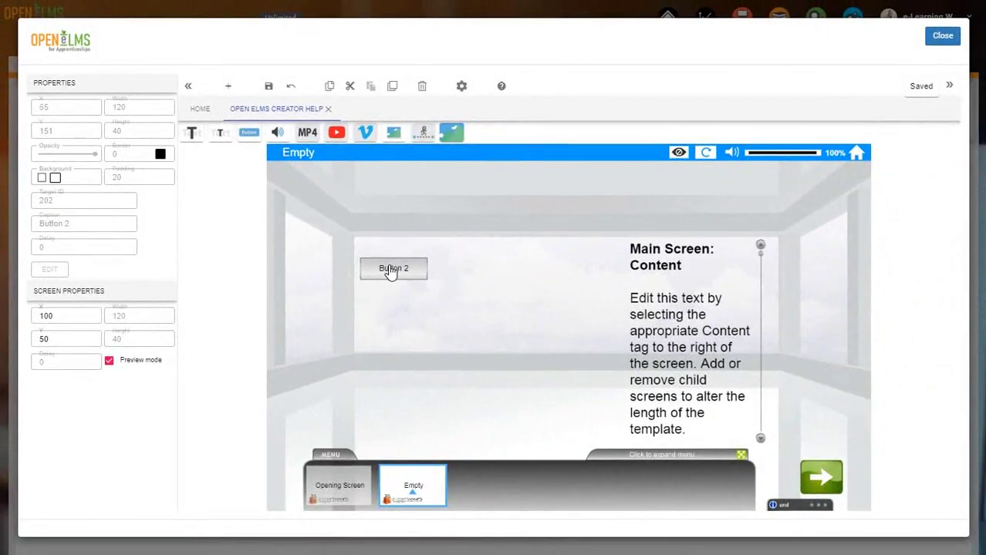
pyautogui.click(562, 371)
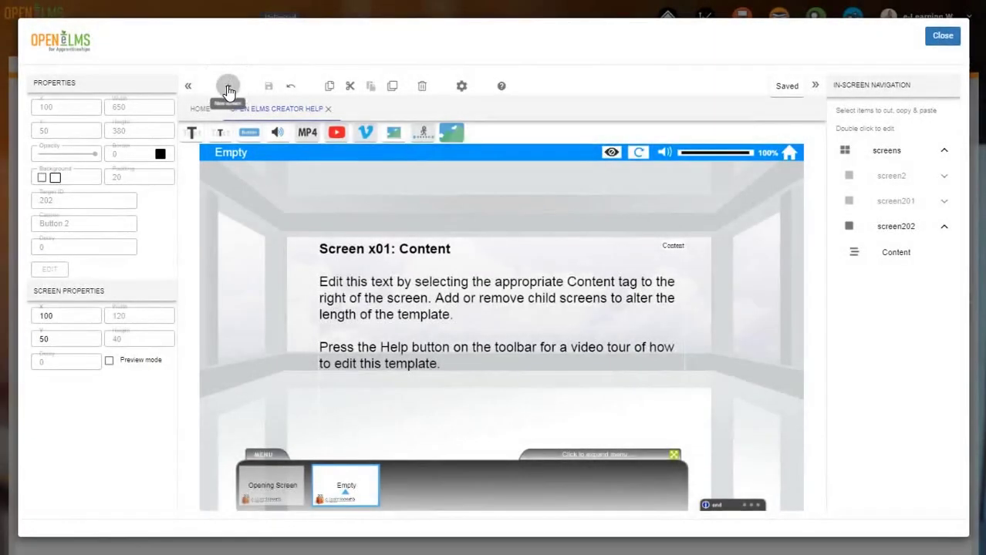
# - Add a new quiz screen using the Questions scene type
pyautogui.click(228, 89)
pyautogui.click(274, 168)
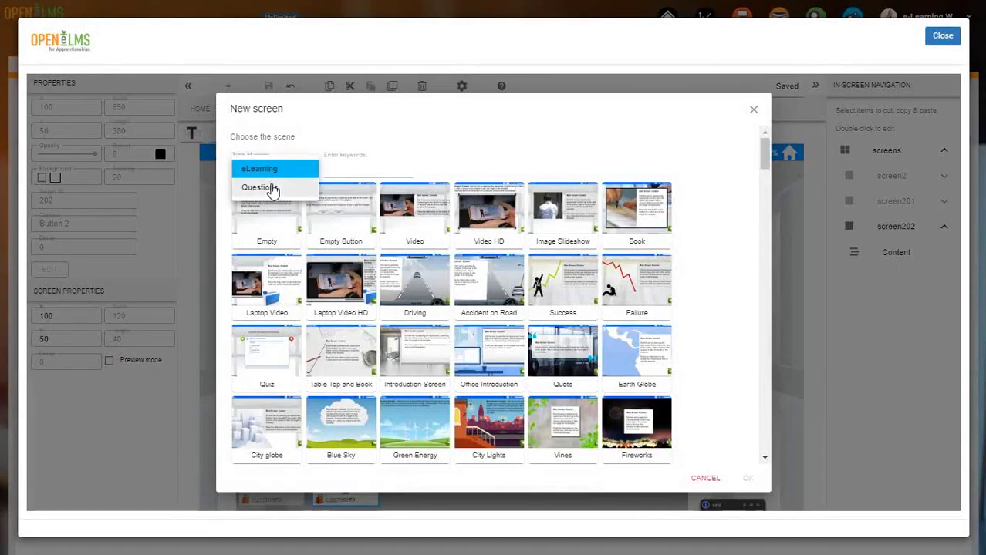
pyautogui.click(270, 185)
pyautogui.click(745, 480)
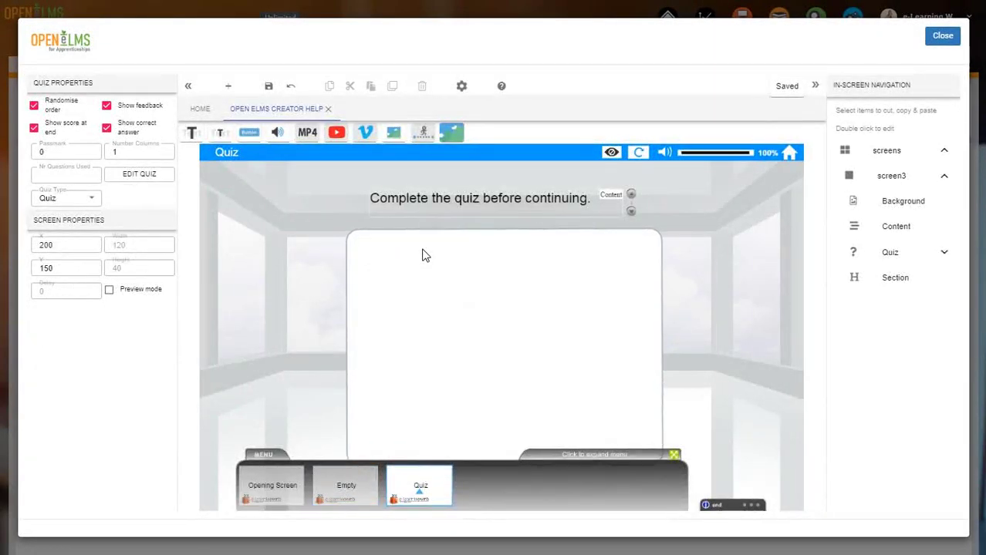
# - In the first quiz question, give the answer "All of the above" the further learning "Loan working" and the future target ID MI05
pyautogui.click(415, 270)
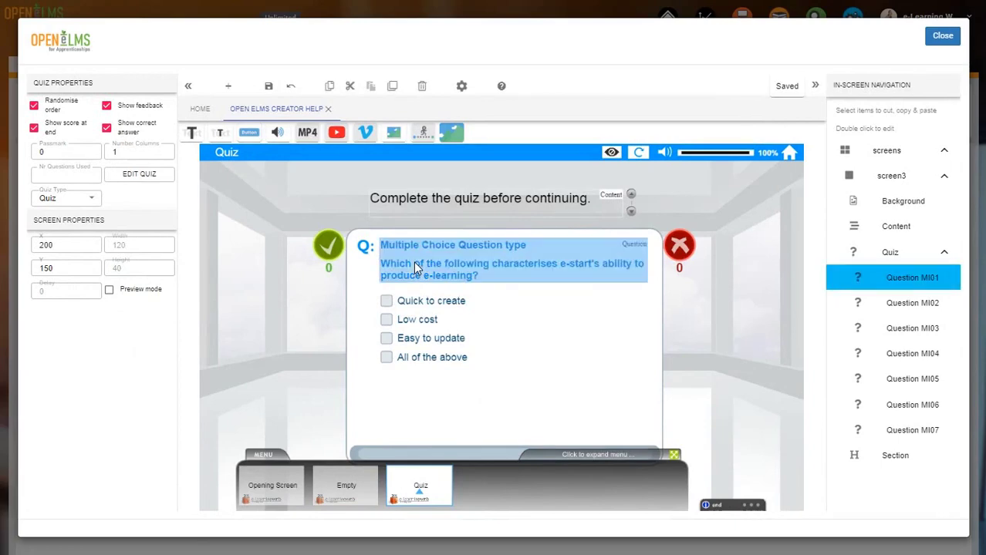
pyautogui.doubleClick(415, 264)
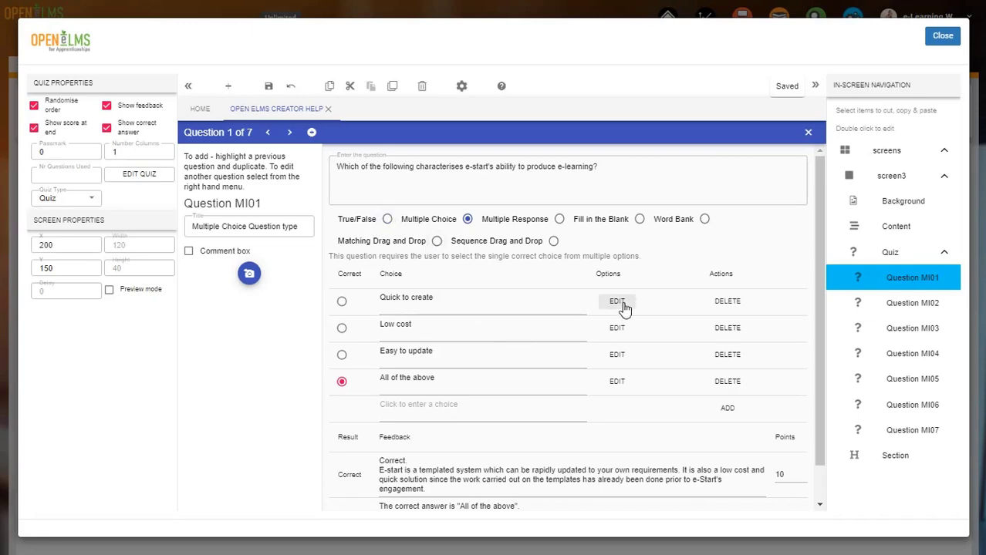
pyautogui.click(618, 383)
pyautogui.write('Loa')
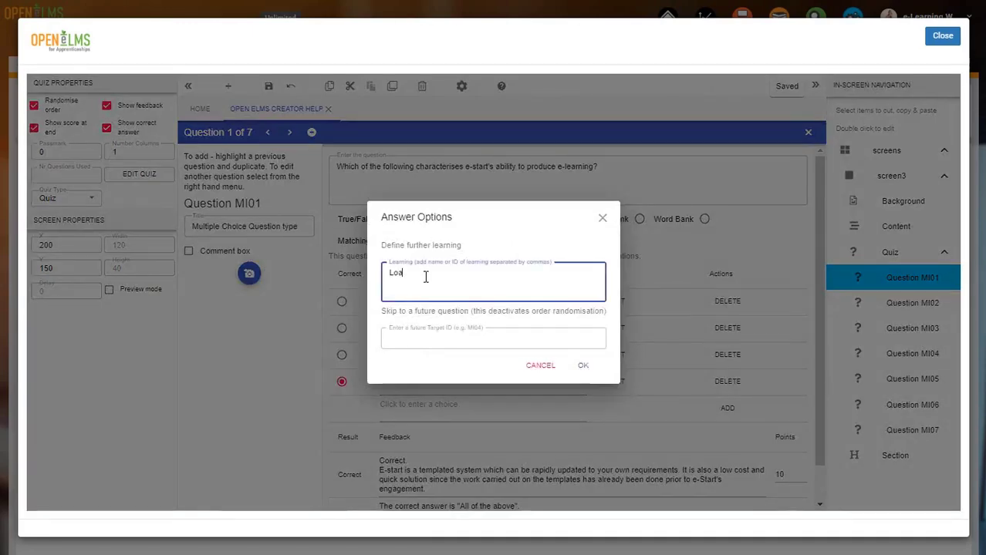
pyautogui.write('nd')
pyautogui.press('BackSpace')
pyautogui.write('working')
pyautogui.click(445, 340)
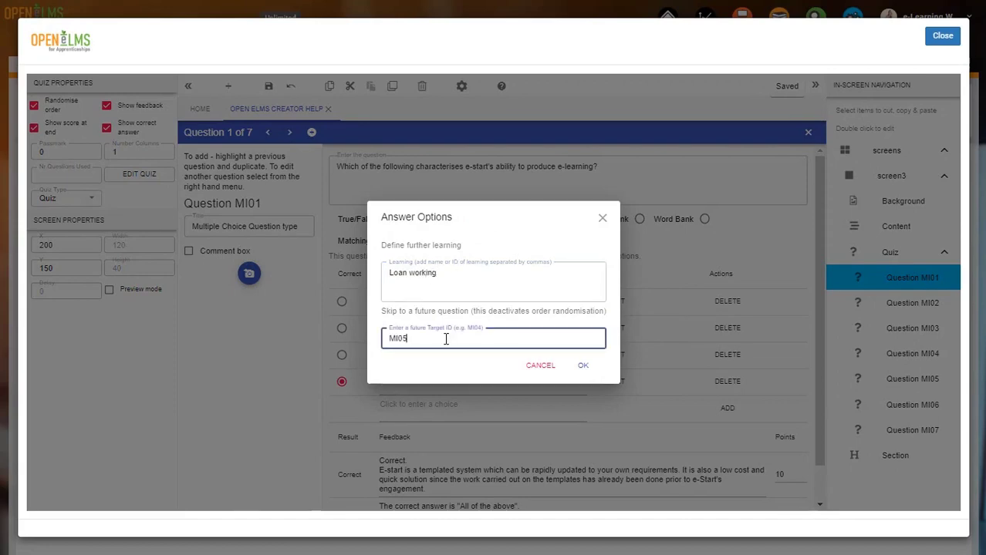
pyautogui.click(584, 366)
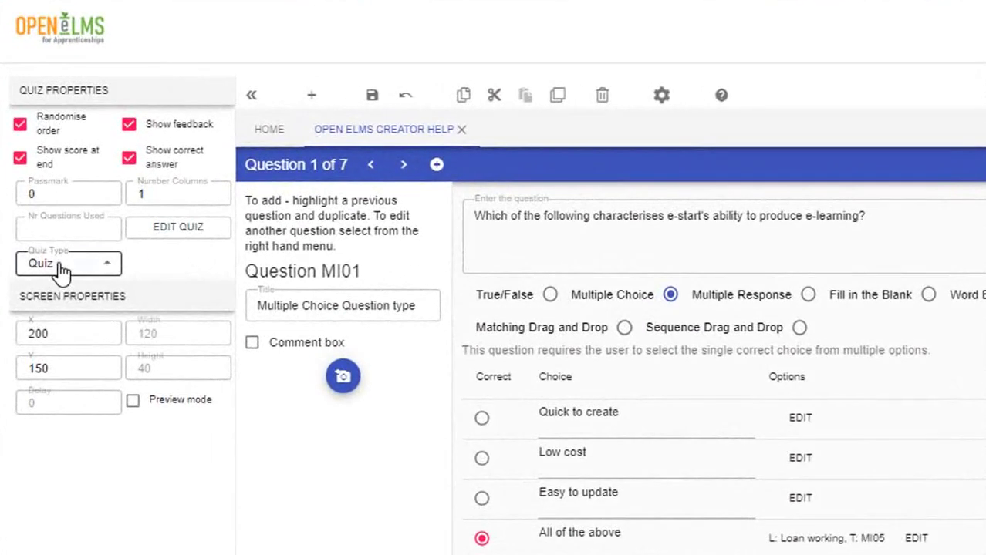
# - Review the available quiz types, keep Quiz selected, and close the question editor
pyautogui.click(62, 270)
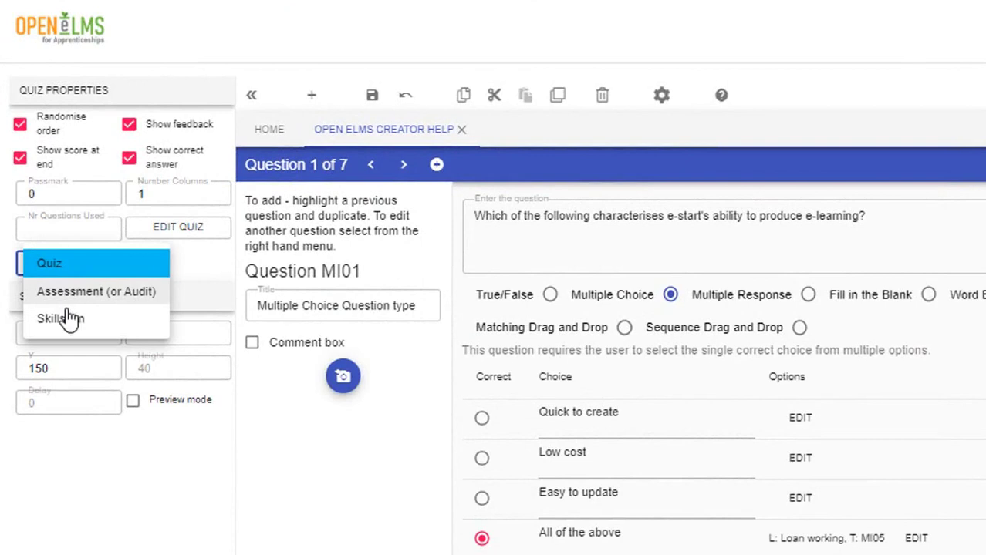
pyautogui.click(68, 268)
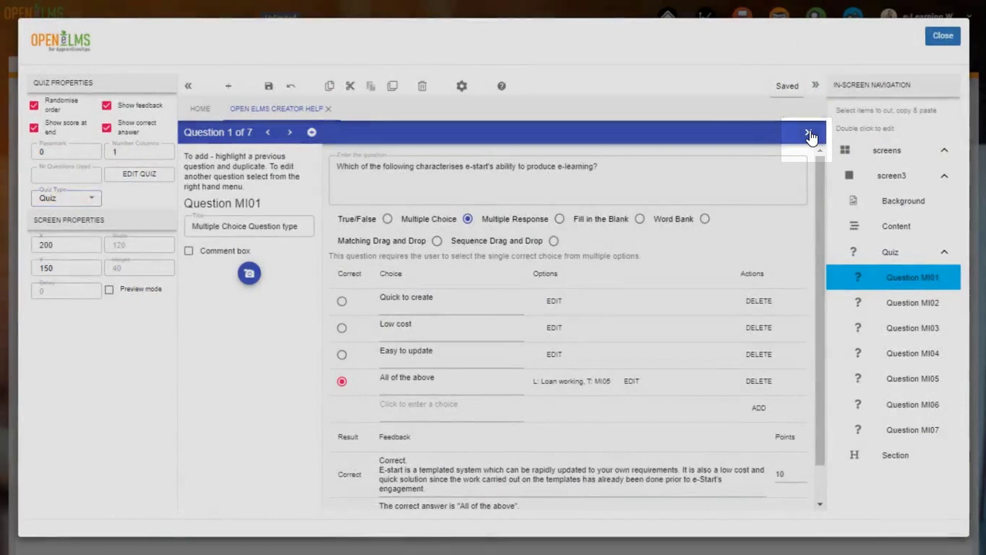
pyautogui.click(809, 135)
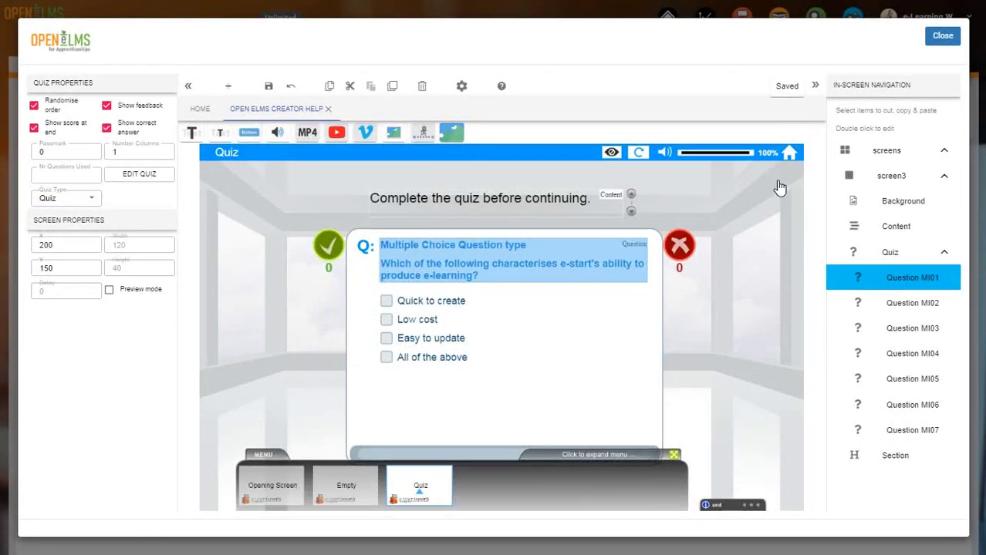
# - Delete the Quiz screen and the Empty screen, each with all its sub-screens
pyautogui.click(849, 161)
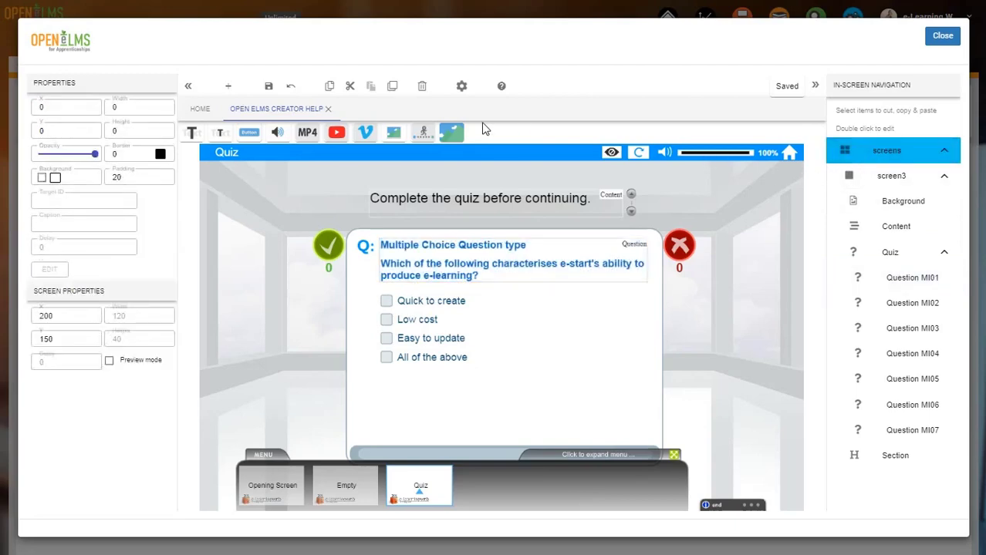
pyautogui.click(422, 89)
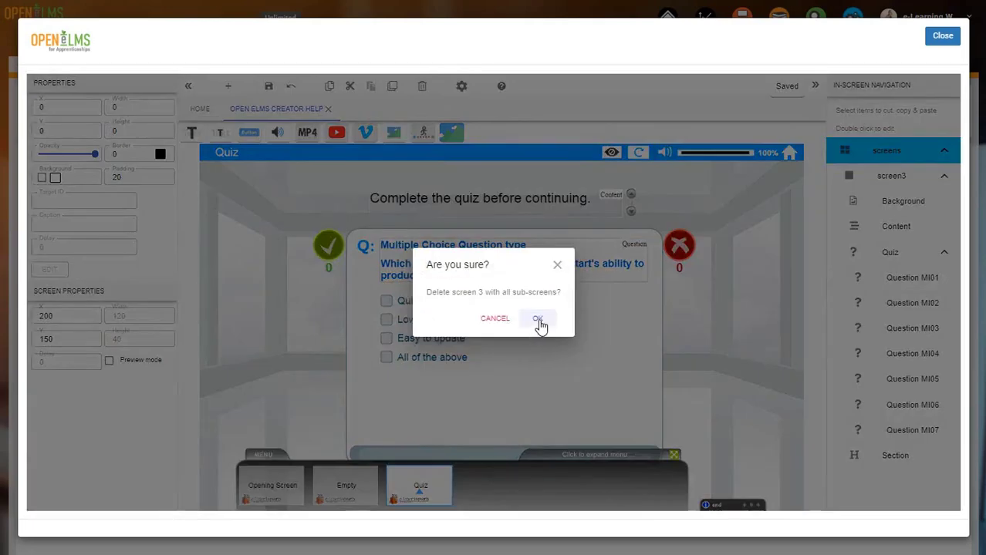
pyautogui.click(538, 320)
pyautogui.click(538, 320)
pyautogui.click(848, 160)
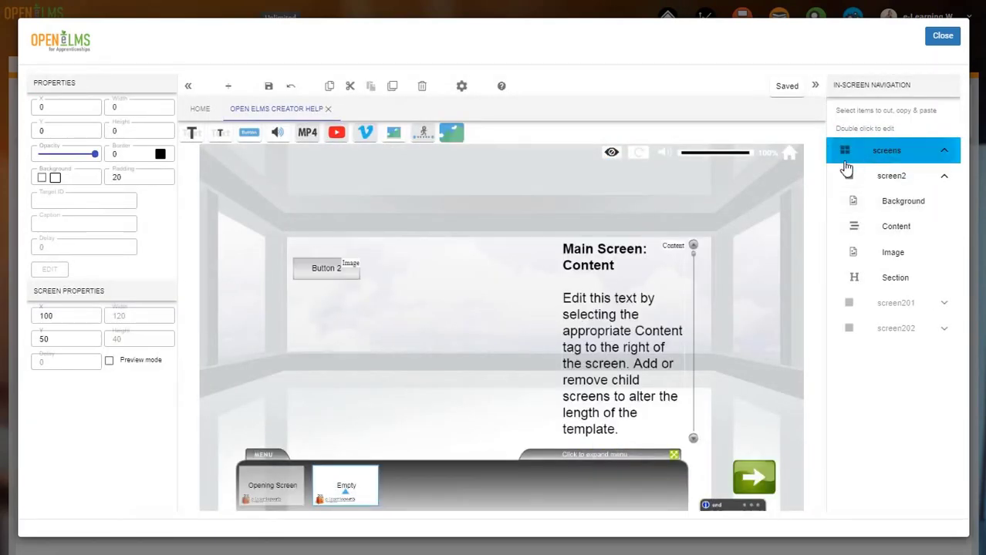
pyautogui.click(422, 90)
pyautogui.click(538, 321)
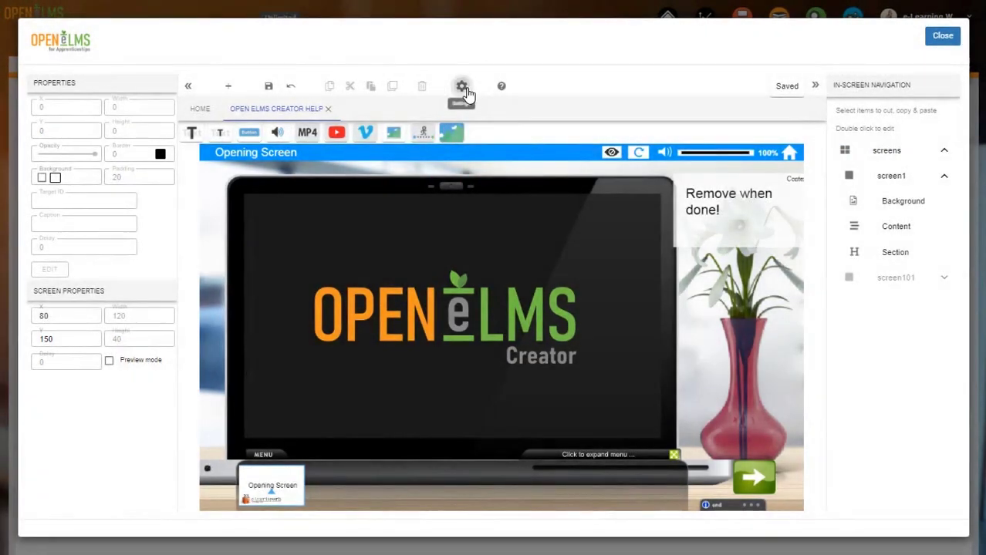
# - Review the course's interface and functionality options, then close them without changes
pyautogui.click(462, 87)
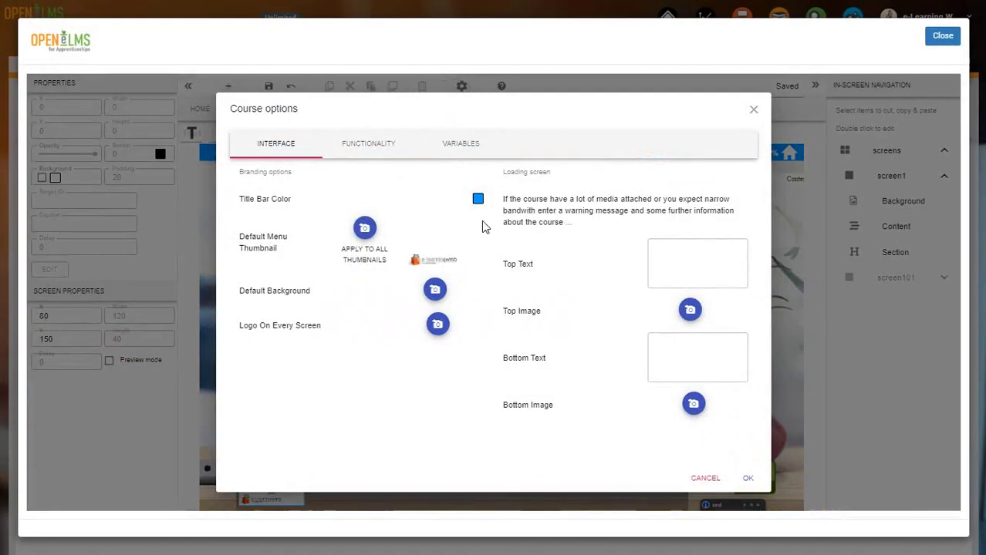
pyautogui.click(381, 150)
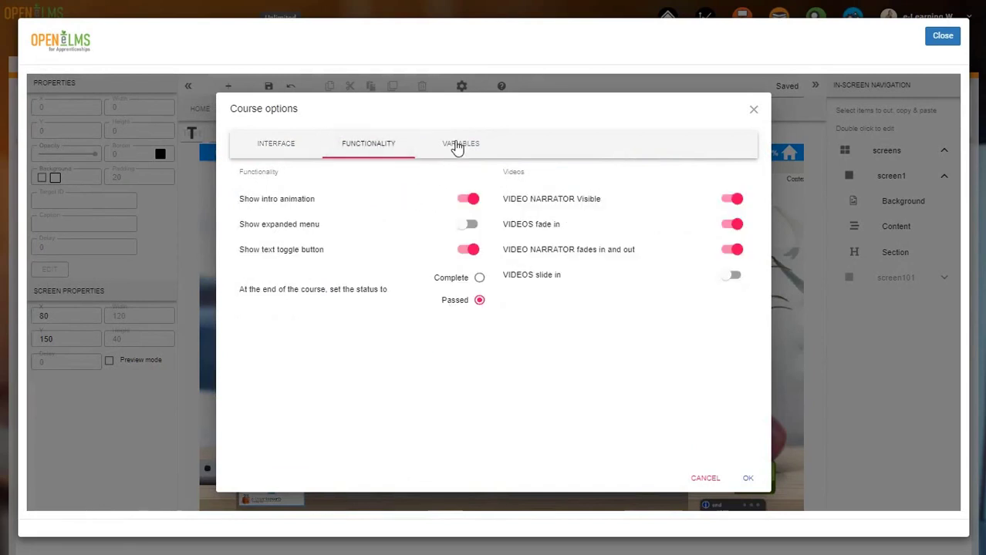
pyautogui.click(749, 479)
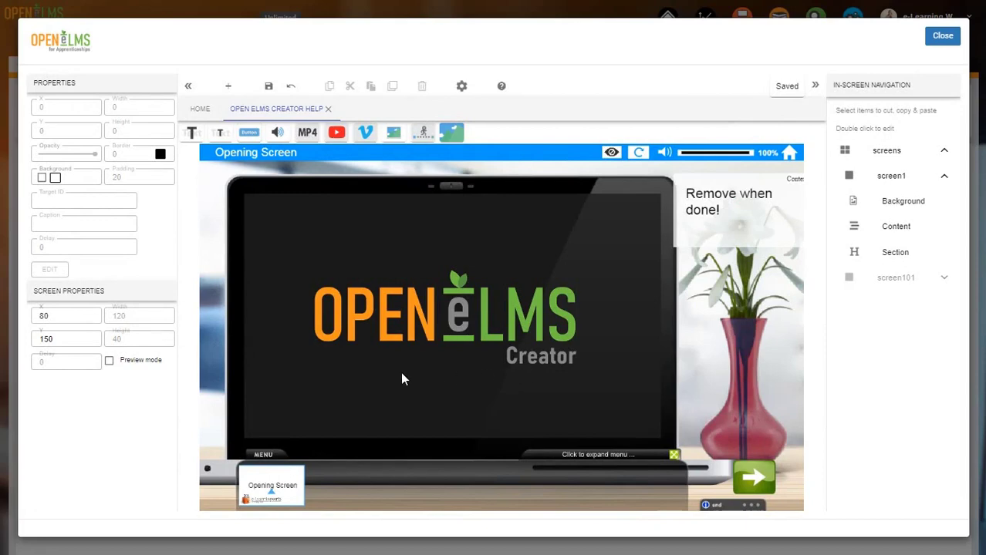
# - Add a Blue Sky screen and replace its main content text with the heading "Introduction to course"
pyautogui.click(229, 86)
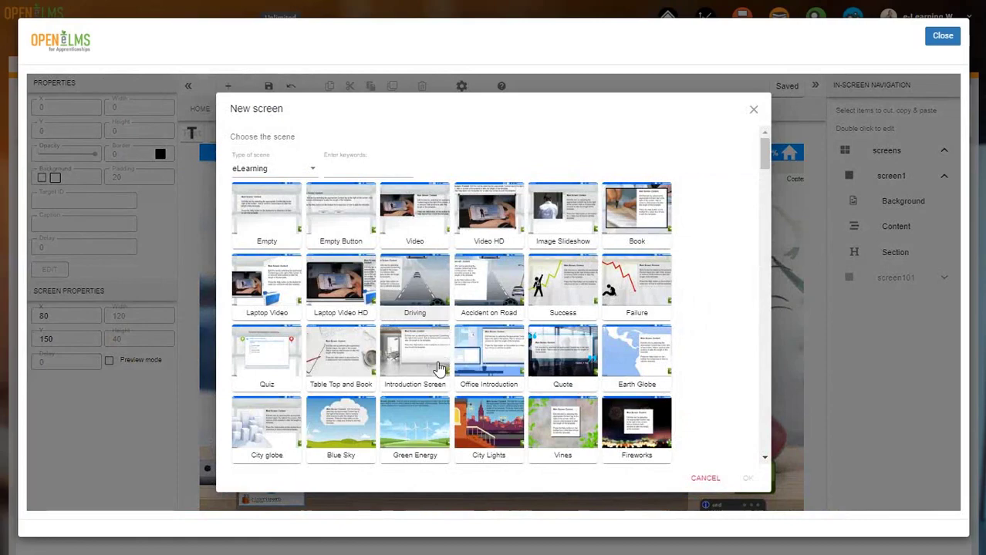
pyautogui.doubleClick(340, 424)
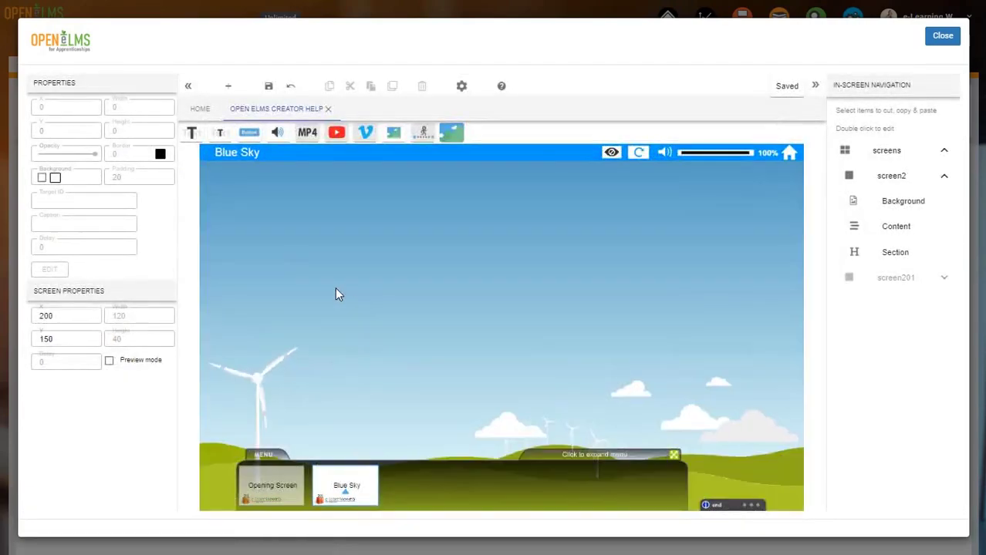
pyautogui.click(432, 251)
pyautogui.doubleClick(432, 251)
pyautogui.moveTo(473, 345); pyautogui.dragTo(246, 224)
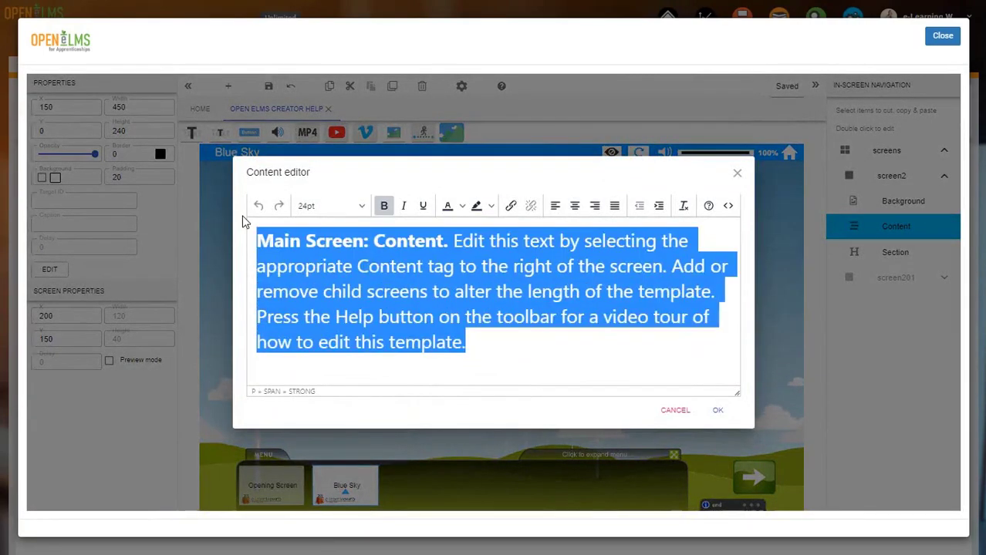
pyautogui.write('Introduction to cours')
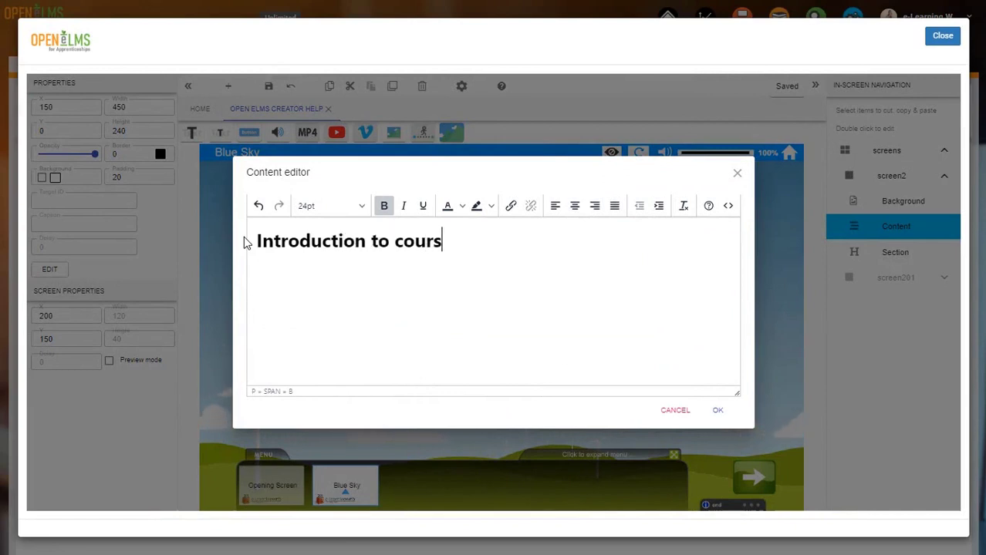
pyautogui.write('e')
# - Add the non-bold text "Enter details about the course here" below the heading and move the content box to about X 167, Y -22
pyautogui.press('Return')
pyautogui.press('Return')
pyautogui.click(384, 206)
pyautogui.write('E')
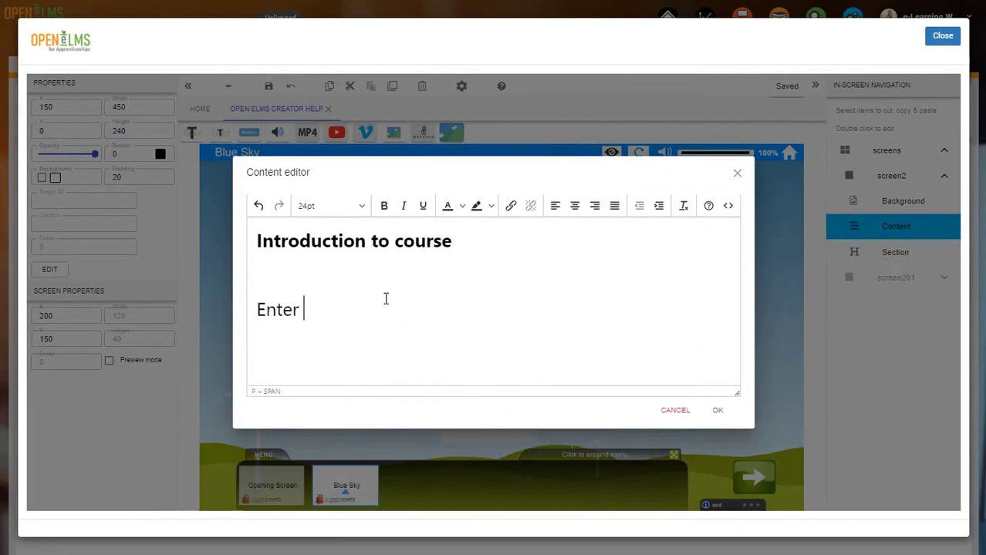
pyautogui.click(718, 411)
pyautogui.moveTo(553, 306); pyautogui.dragTo(560, 291)
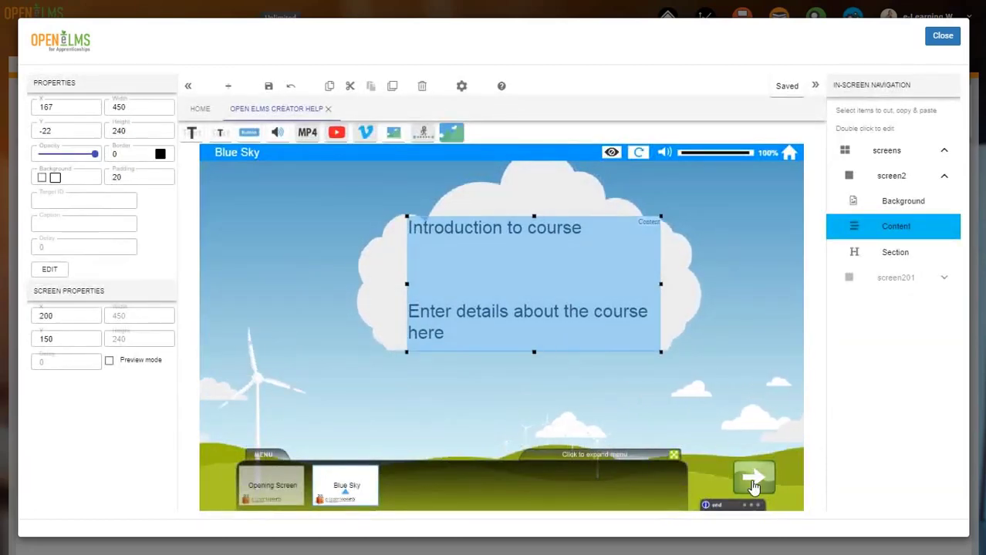
# - Replace the Blue Sky child screen's text with non-bold "Further information is entered here. Add as many steps as is needed."
pyautogui.click(753, 486)
pyautogui.doubleClick(467, 252)
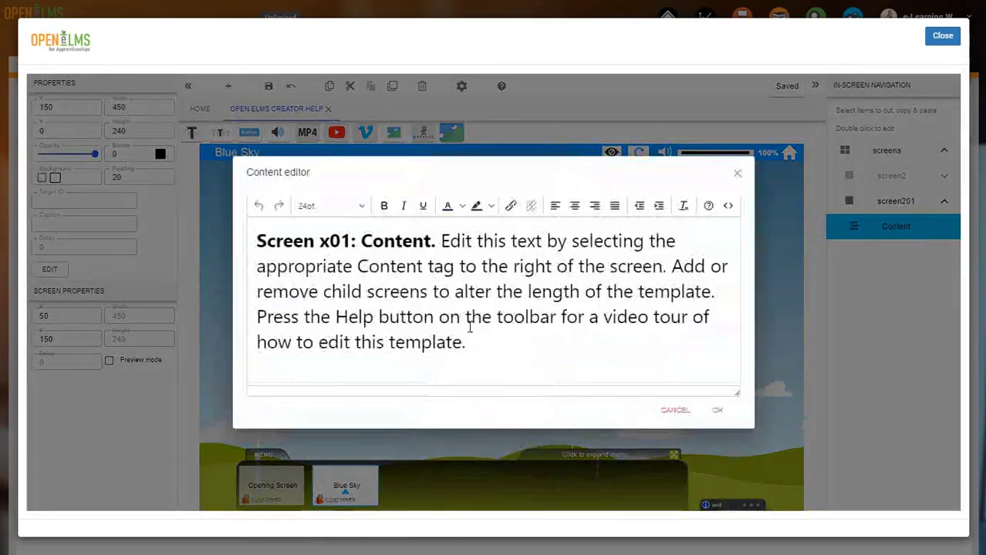
pyautogui.hotkey('ctrl', 'a')
pyautogui.write('Further information is en')
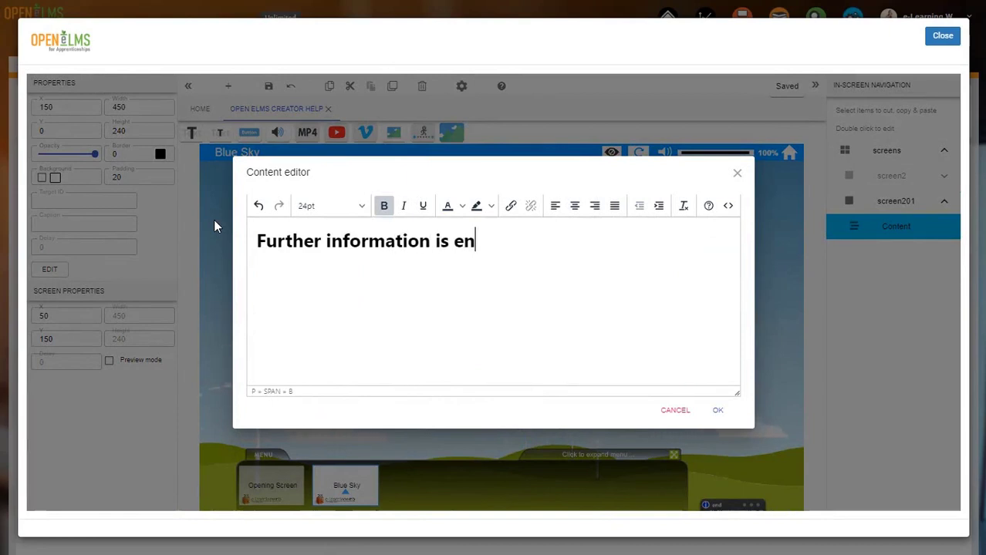
pyautogui.write('tered here. Add as ma')
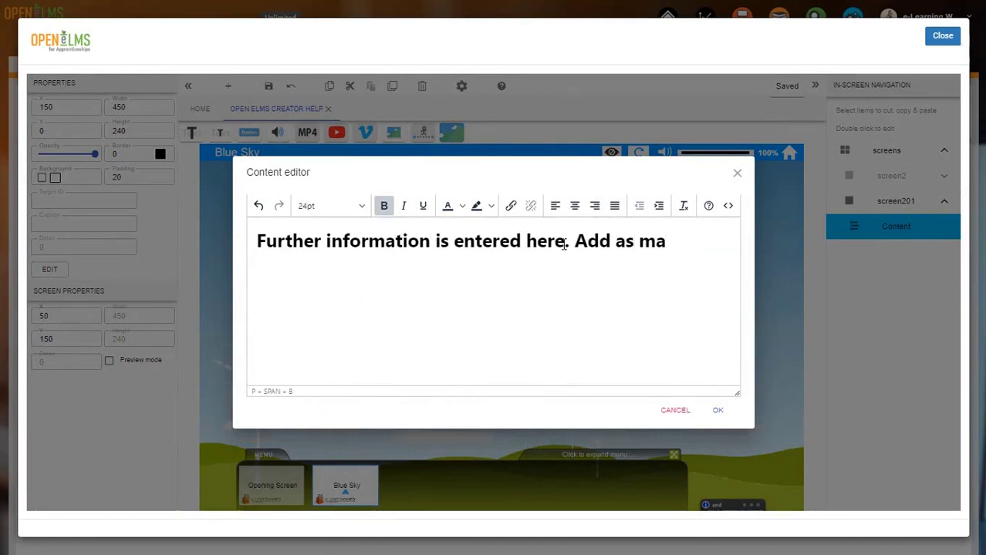
pyautogui.write('ny steps as is needed.')
pyautogui.hotkey('ctrl', 'a')
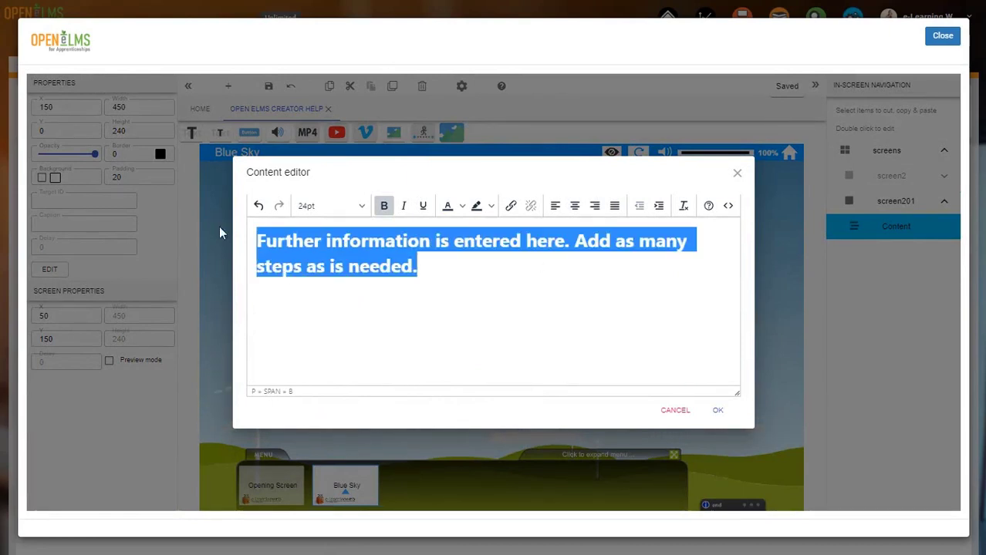
pyautogui.click(384, 207)
pyautogui.click(717, 411)
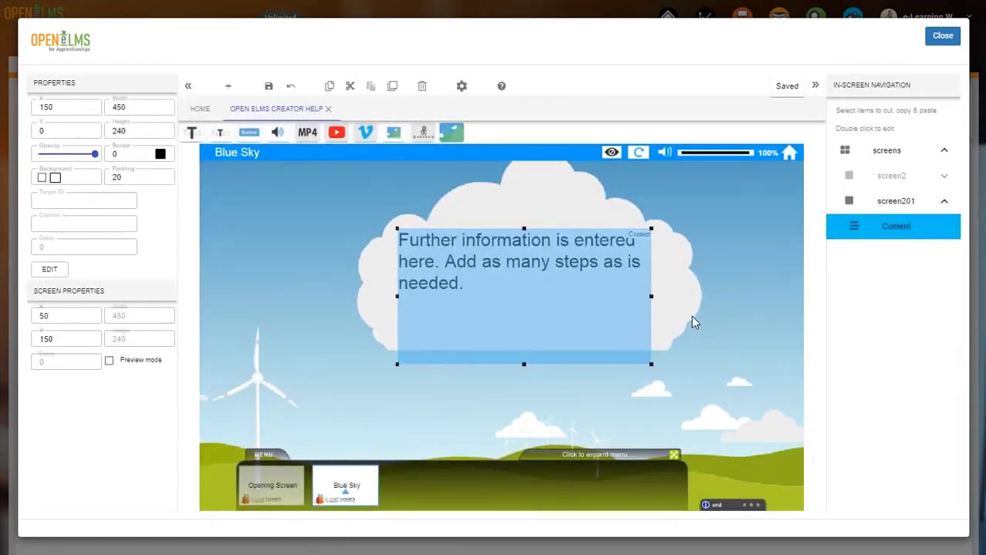
# - Rename the Blue Sky screen's section title to "Introduction"
pyautogui.doubleClick(908, 253)
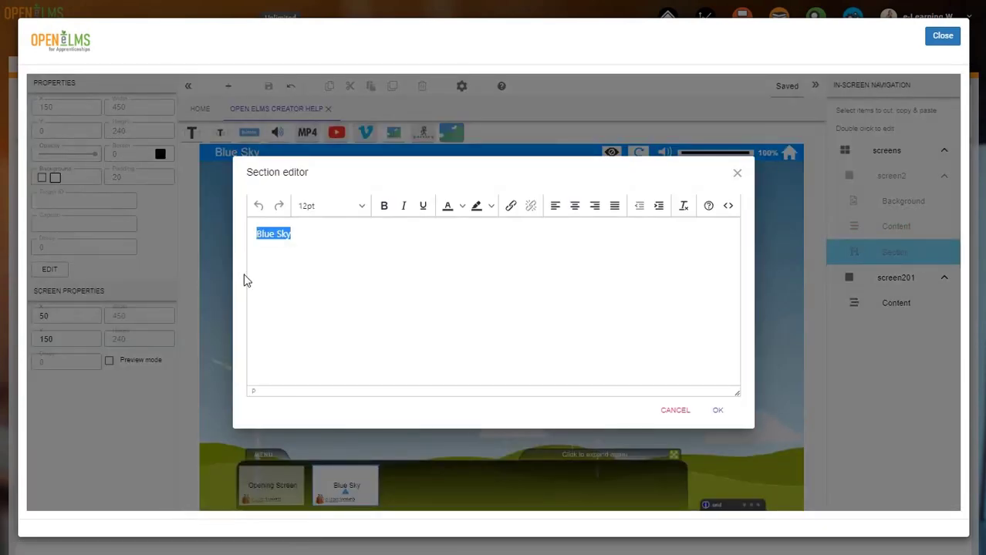
pyautogui.write('INtroduction')
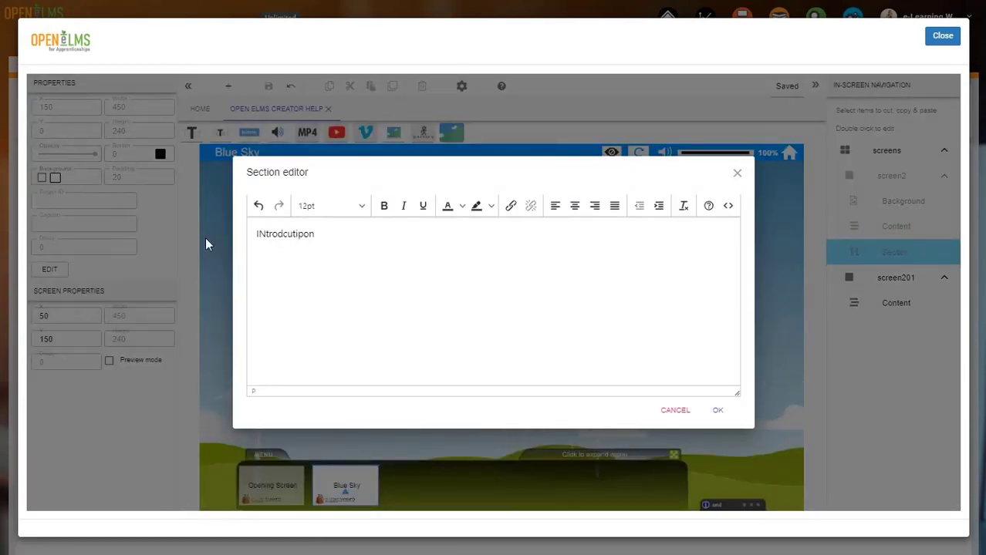
pyautogui.hotkey('ctrl', 'a')
pyautogui.press('BackSpace')
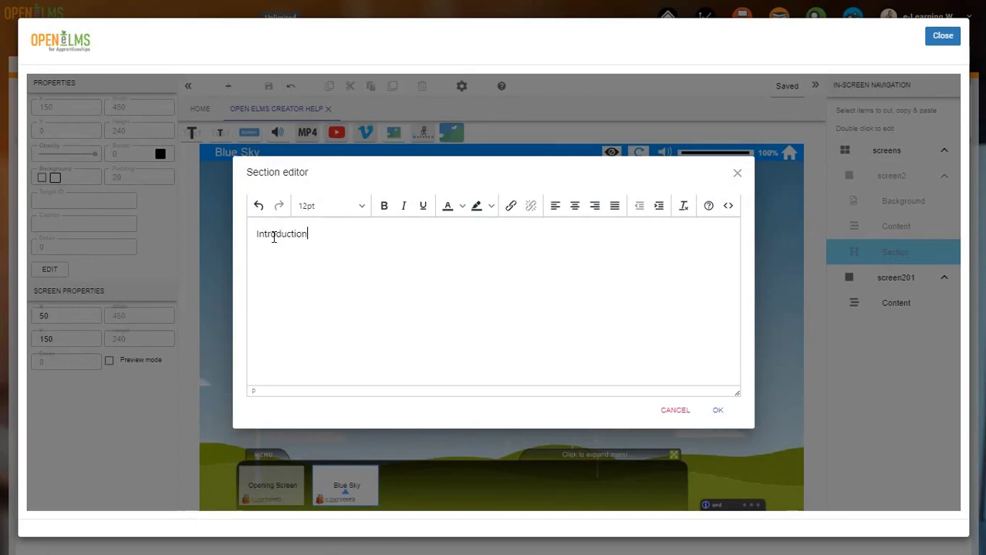
pyautogui.click(719, 413)
# - Delete the Opening Screen with all its sub-screens
pyautogui.click(899, 151)
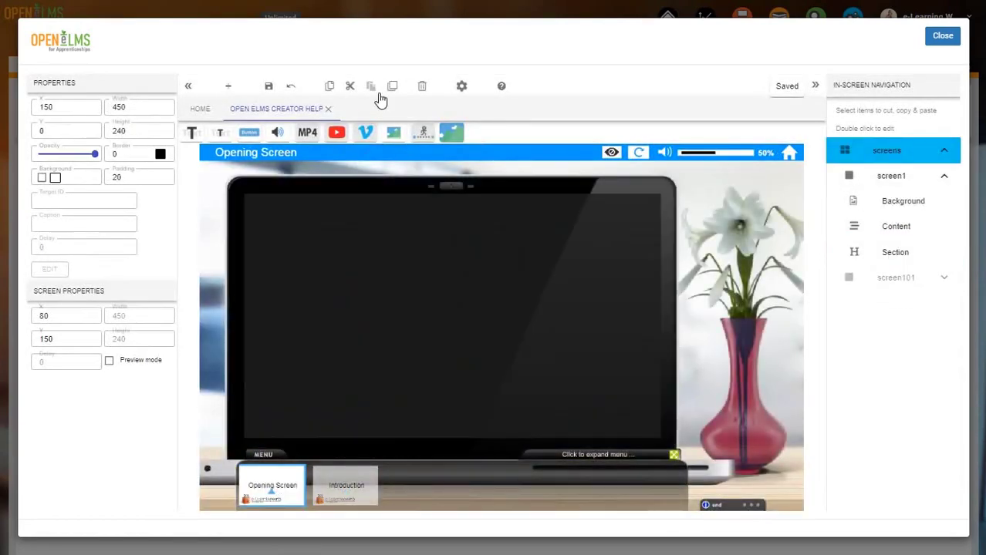
pyautogui.click(422, 86)
pyautogui.click(539, 320)
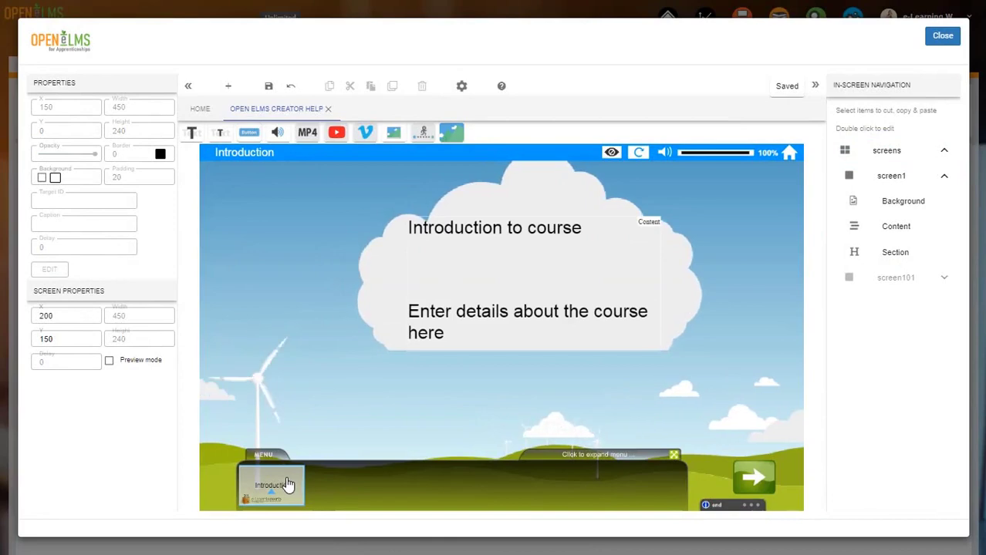
# - Search the eLearning scenes by keyword and add the Office Introduction screen
pyautogui.click(228, 86)
pyautogui.click(341, 167)
pyautogui.write('white')
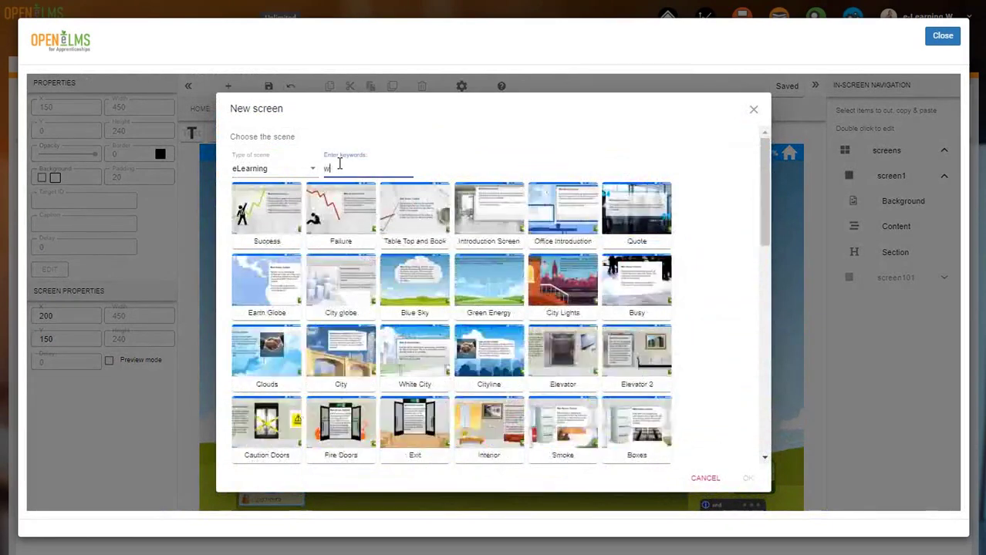
pyautogui.doubleClick(341, 208)
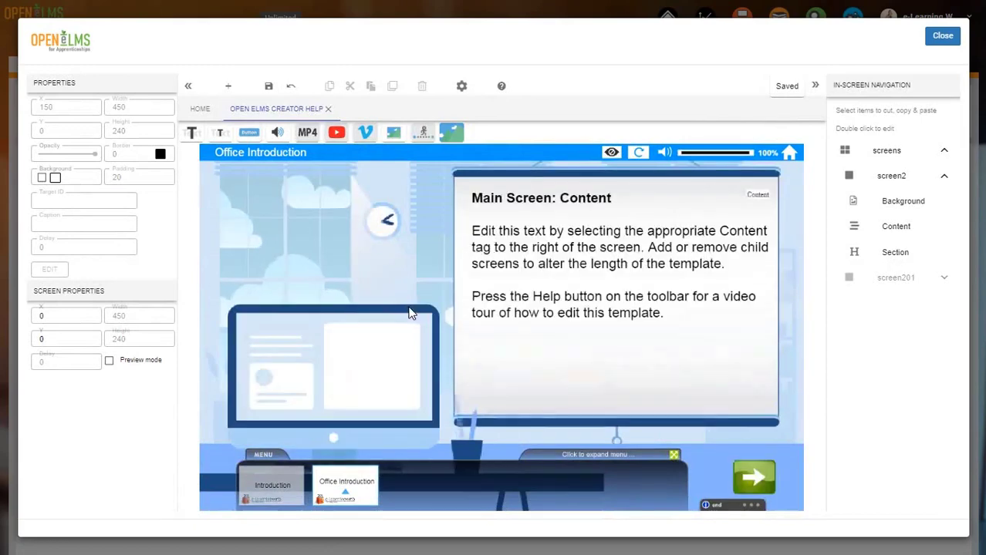
# - Replace the Office Introduction screen's content with the heading "Learning Goals" and the lines "Goal 1" and "Goal 2 etc"
pyautogui.doubleClick(498, 205)
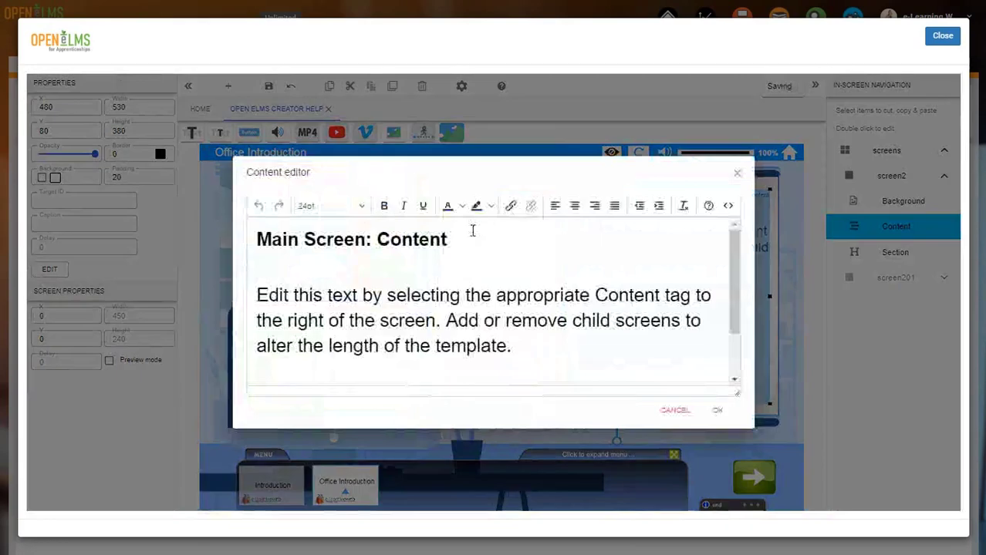
pyautogui.moveTo(449, 240); pyautogui.dragTo(260, 240)
pyautogui.press('Delete')
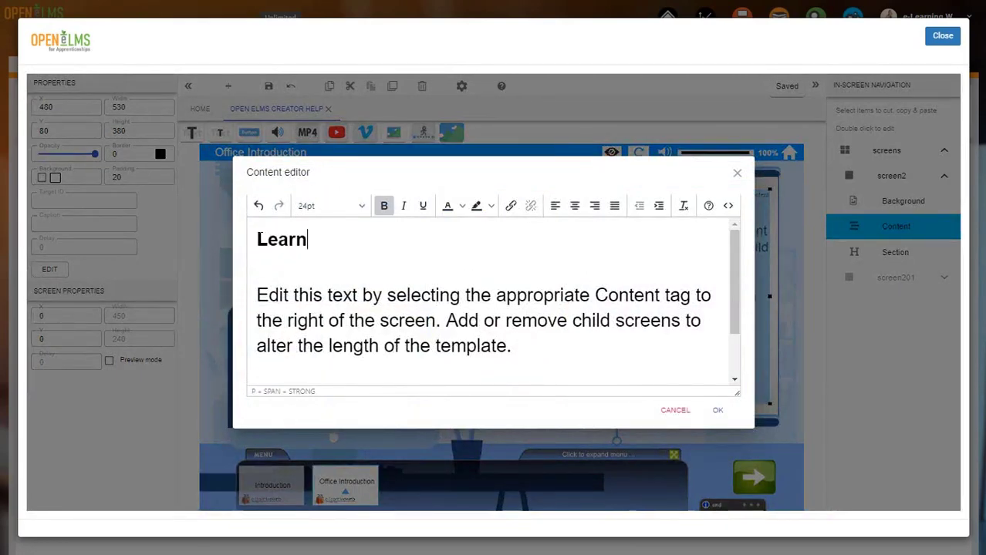
pyautogui.moveTo(258, 294); pyautogui.dragTo(462, 363)
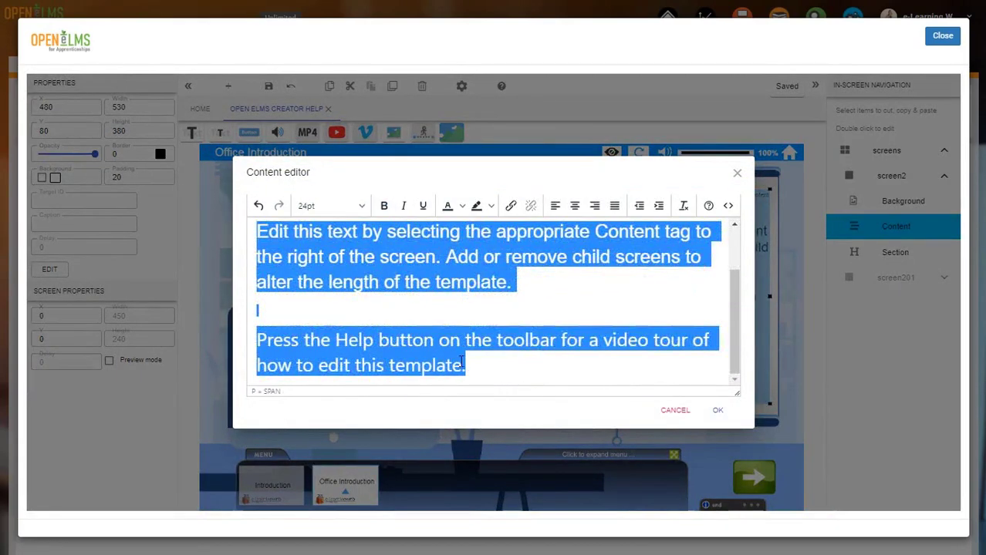
pyautogui.write('Goal 1')
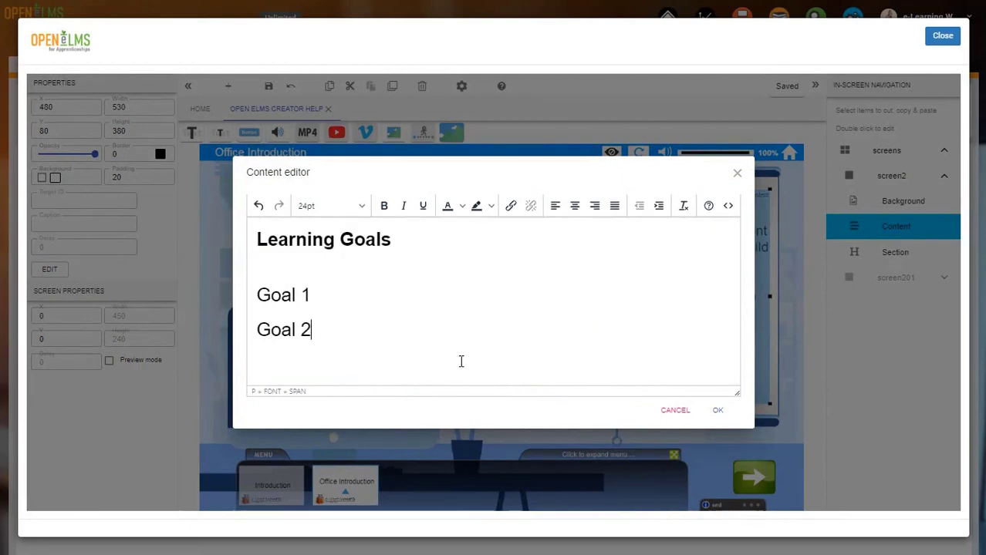
pyautogui.click(717, 410)
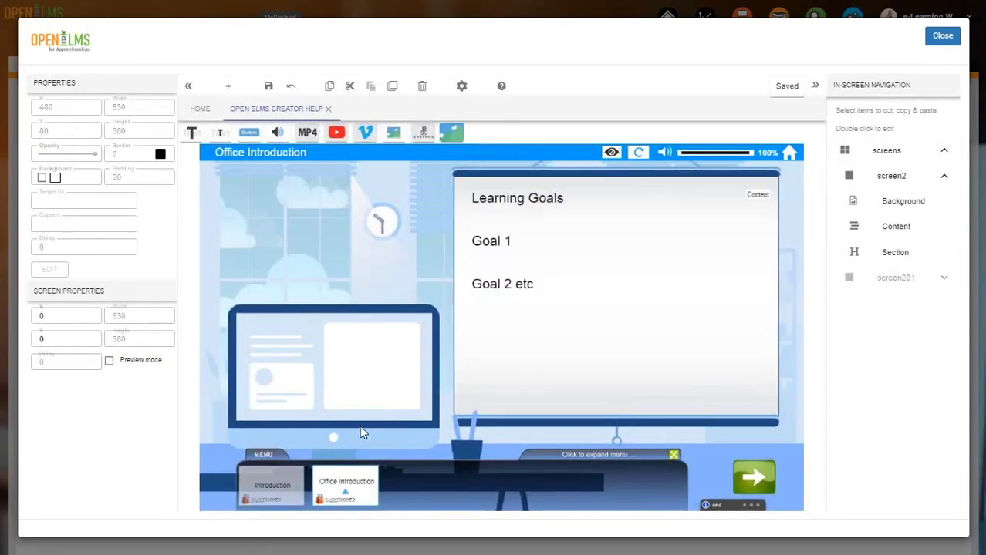
# - Delete the Office Introduction's child screen and add a new screen from the Empty template
pyautogui.click(897, 278)
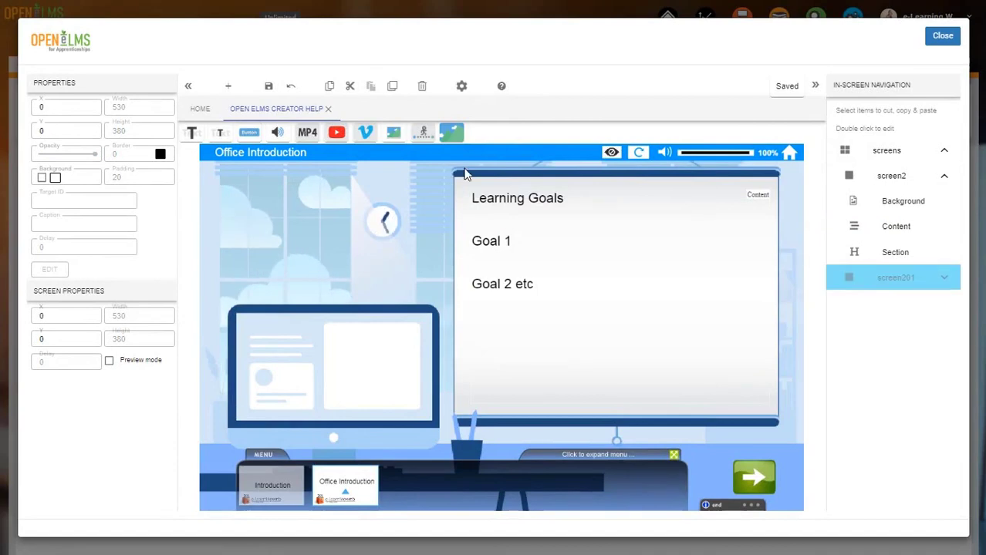
pyautogui.click(422, 85)
pyautogui.click(515, 318)
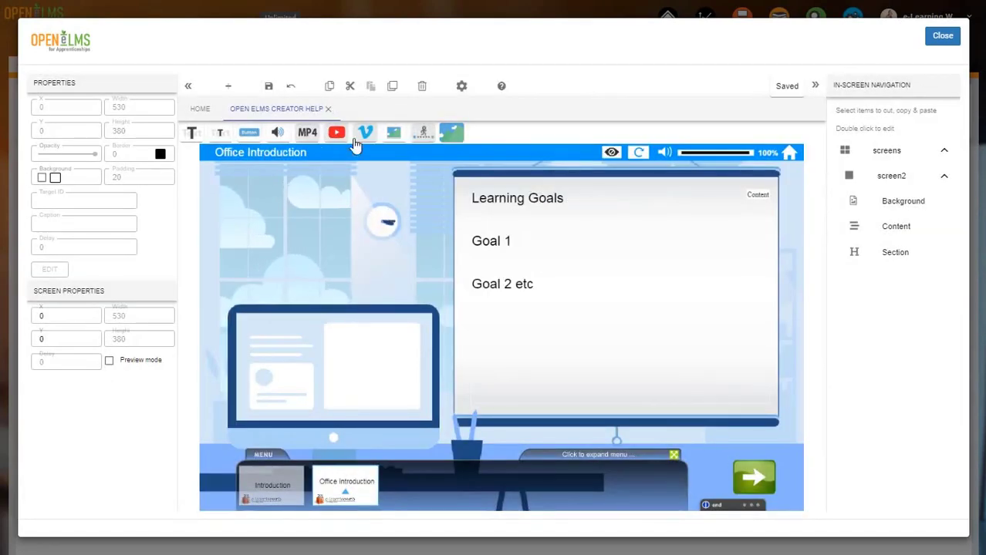
pyautogui.click(232, 86)
pyautogui.click(258, 220)
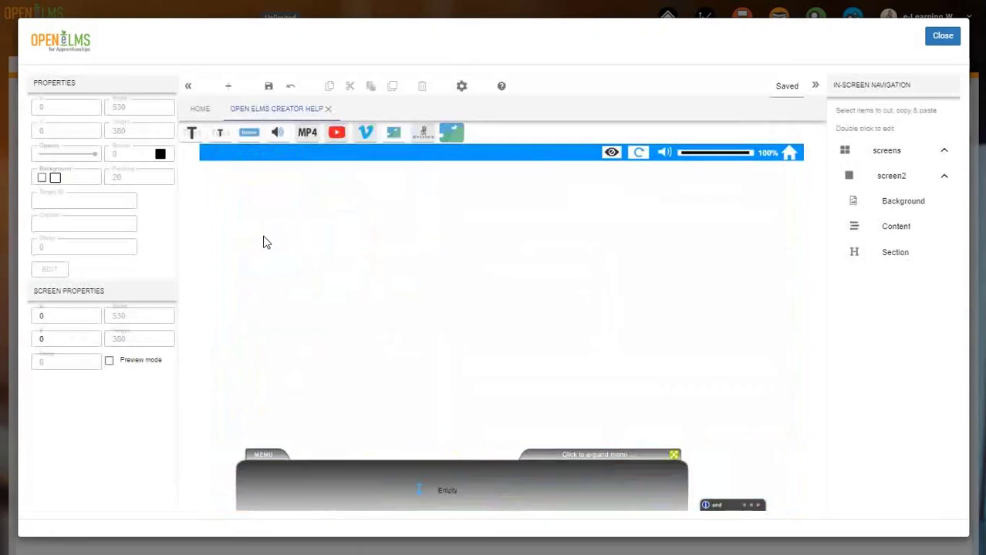
# - Rename the Office Introduction screen's section title to "Learning Goals"
pyautogui.click(347, 507)
pyautogui.doubleClick(895, 252)
pyautogui.moveTo(336, 234); pyautogui.dragTo(219, 231)
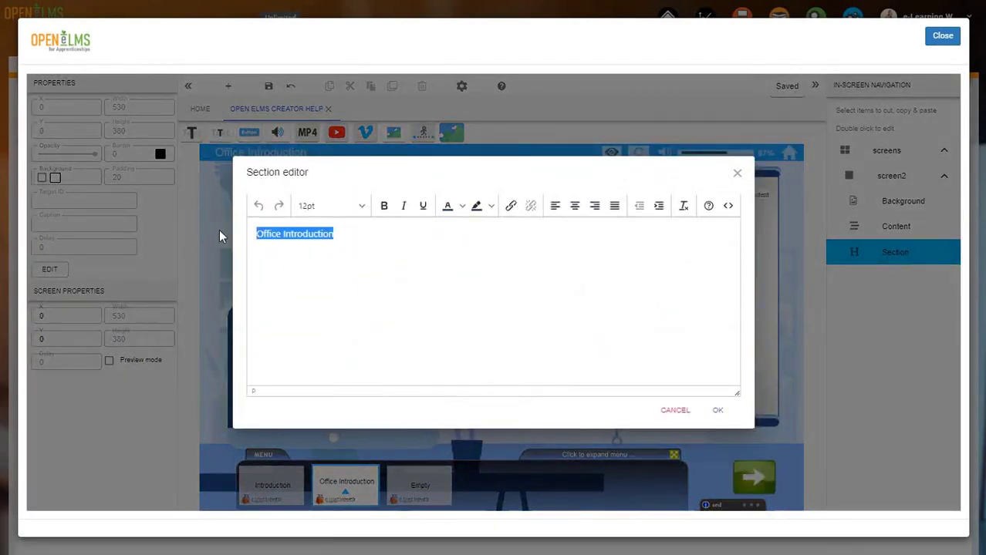
pyautogui.write('Learning Goals')
pyautogui.click(716, 409)
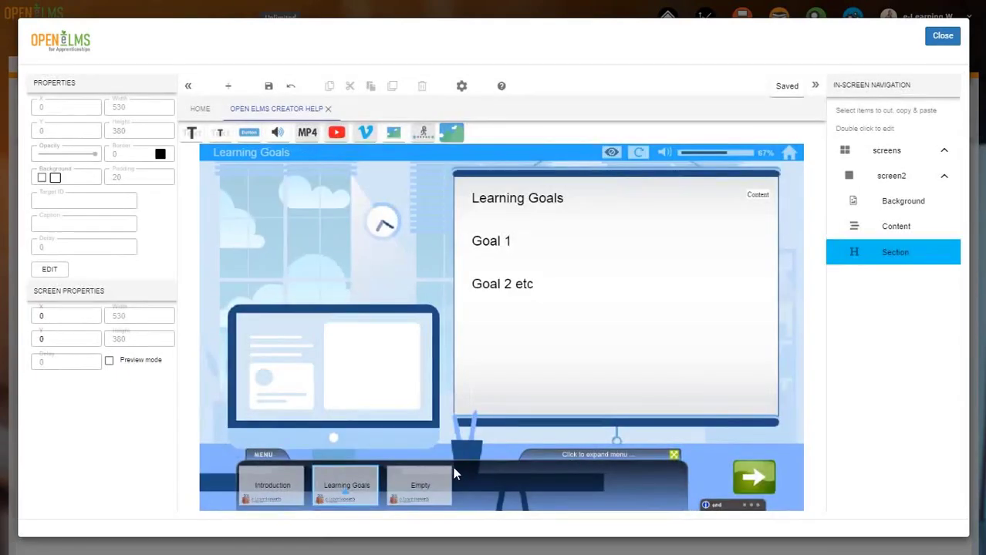
# - Rename the Empty screen's section title to "Detail about learning"
pyautogui.click(421, 482)
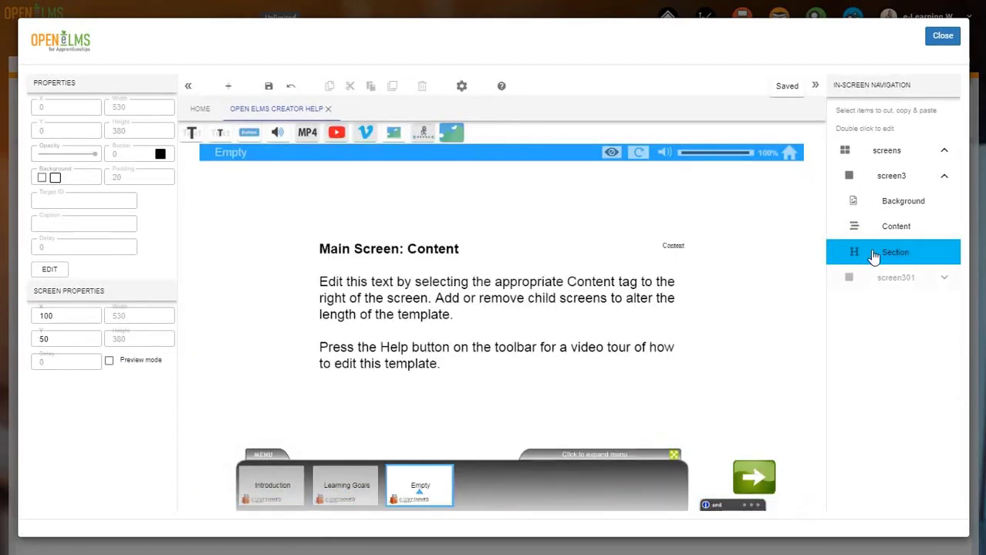
pyautogui.doubleClick(874, 255)
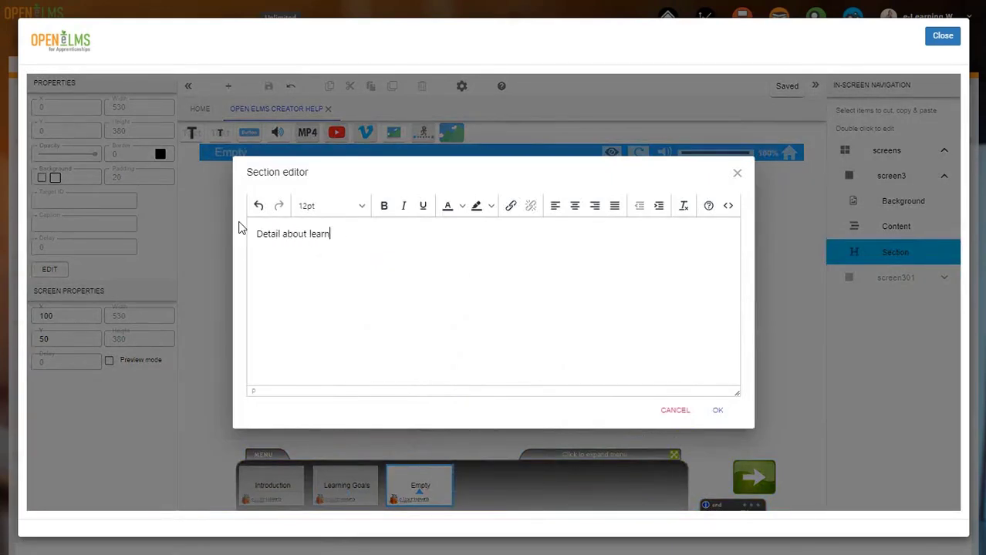
pyautogui.click(717, 409)
# - Set the screen's background to the library image building_8.jpg, and shift and resize the content box to about 562 by 415
pyautogui.click(445, 260)
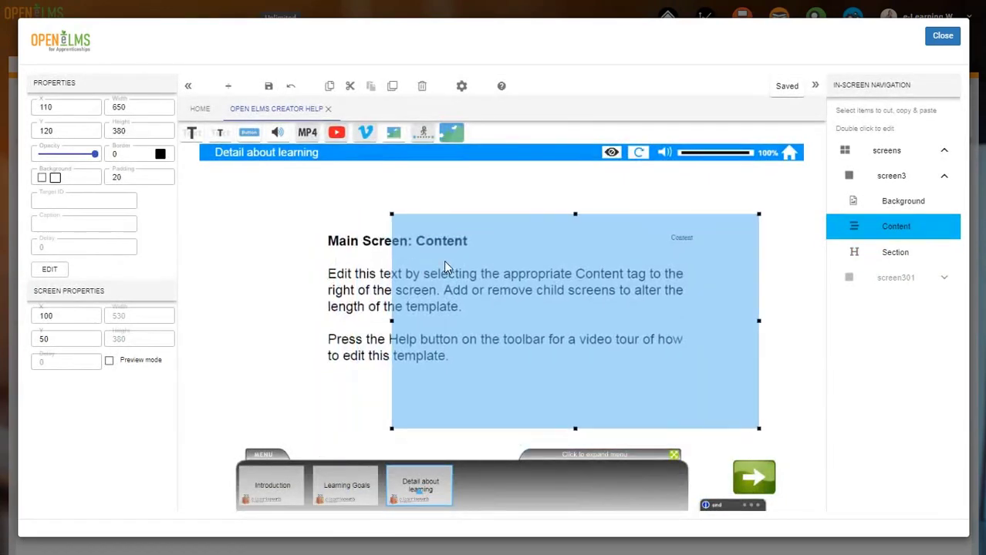
pyautogui.click(452, 140)
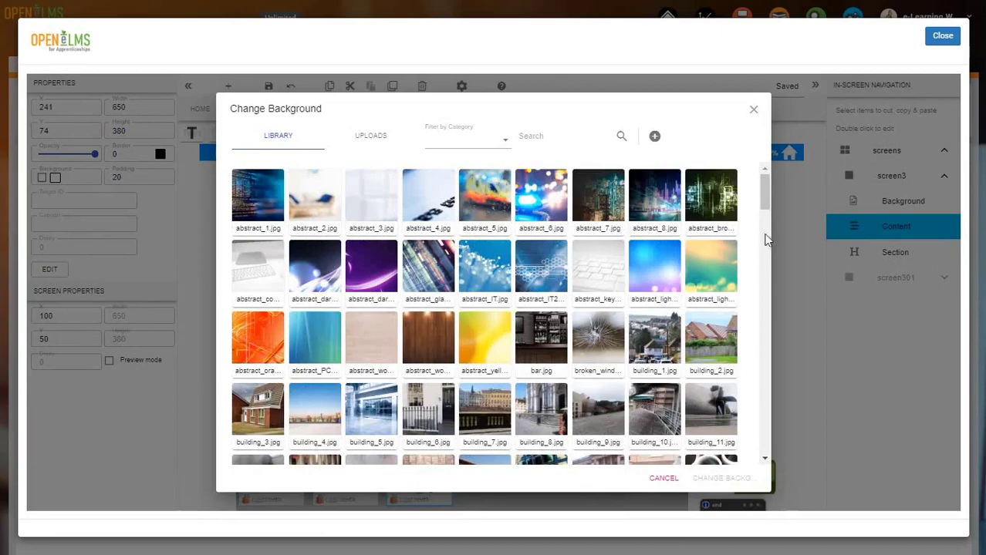
pyautogui.scroll(-2, 768, 205)
pyautogui.click(540, 303)
pyautogui.click(714, 480)
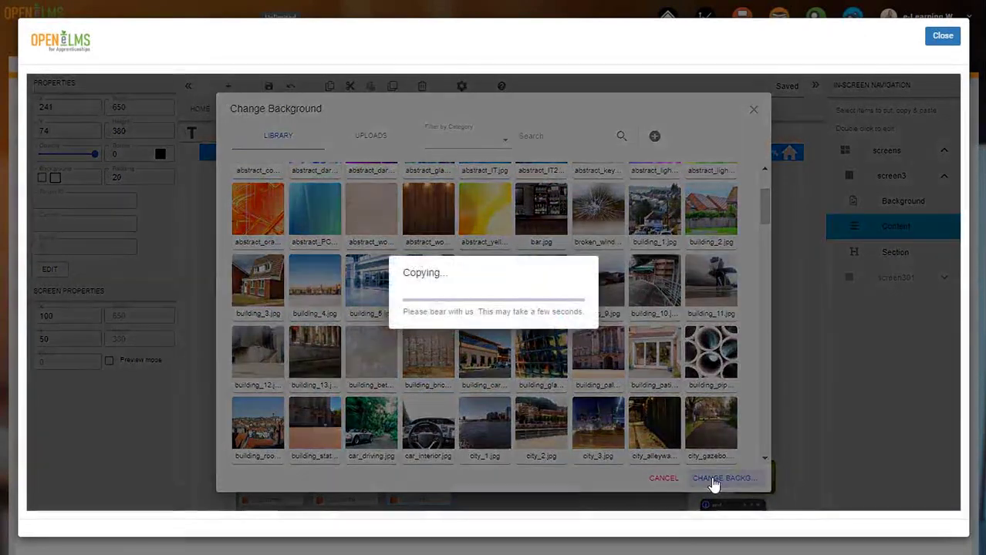
pyautogui.moveTo(433, 408); pyautogui.dragTo(487, 435)
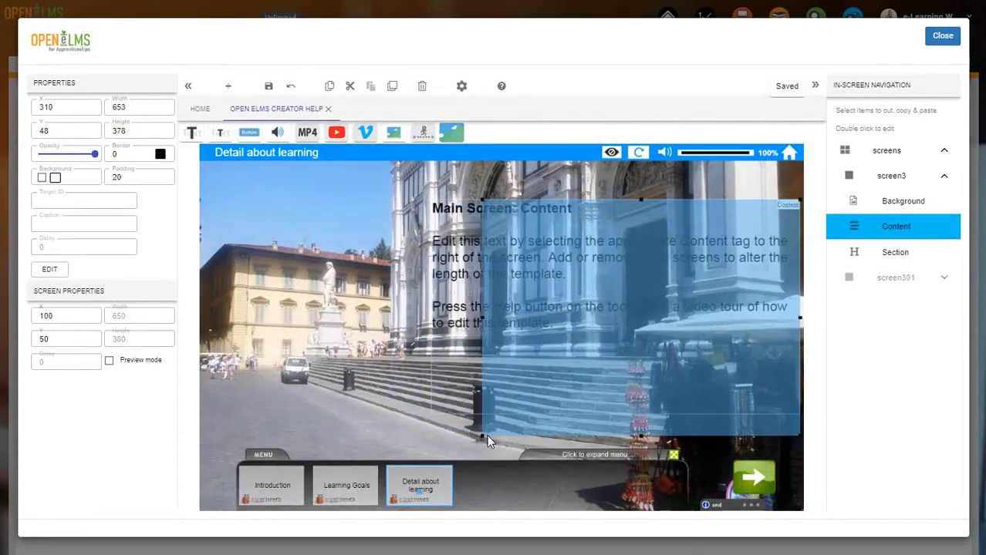
# - Replace the content box's placeholder text with the heading "Travel" and the line "Restrict travel to Italy"
pyautogui.doubleClick(493, 334)
pyautogui.write('Trave')
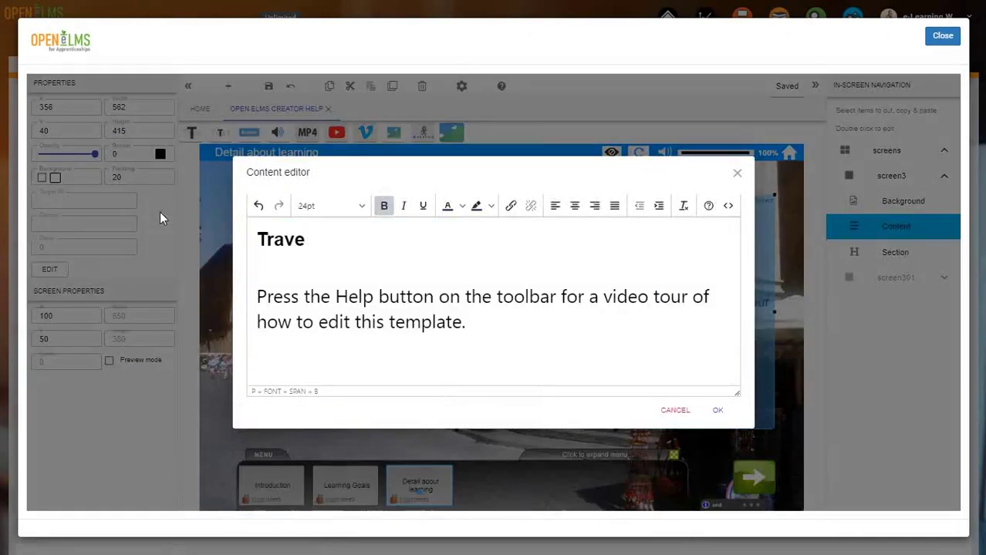
pyautogui.write('l')
pyautogui.hotkey('shift', 'Down')
pyautogui.hotkey('shift', 'Down')
pyautogui.hotkey('shift', 'Down')
pyautogui.hotkey('shift', 'Down')
pyautogui.write('Restrict')
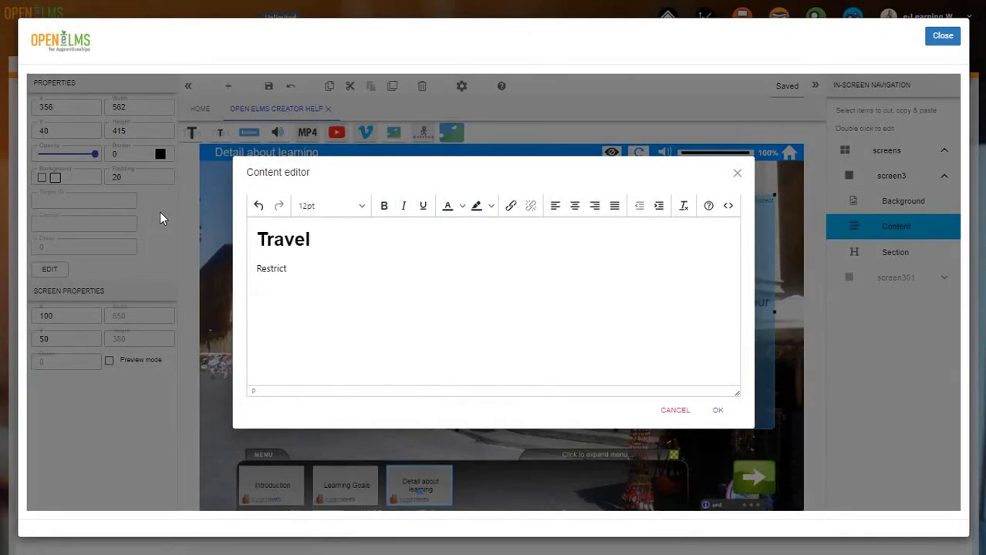
pyautogui.write(' travel to Italy')
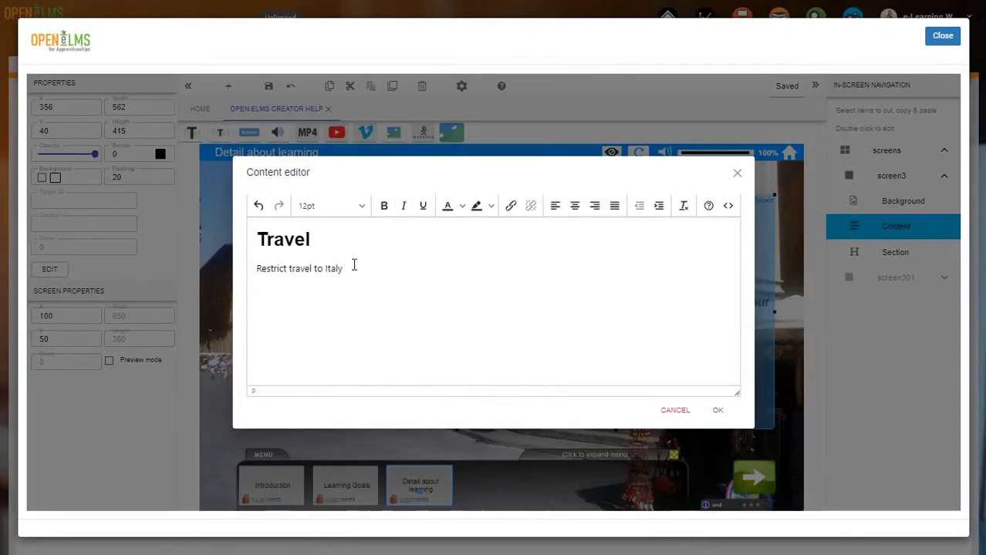
# - Set all the content text to 24pt and remove bold from the "Travel" heading
pyautogui.hotkey('ctrl', 'a')
pyautogui.click(359, 207)
pyautogui.click(325, 322)
pyautogui.moveTo(314, 241); pyautogui.dragTo(223, 246)
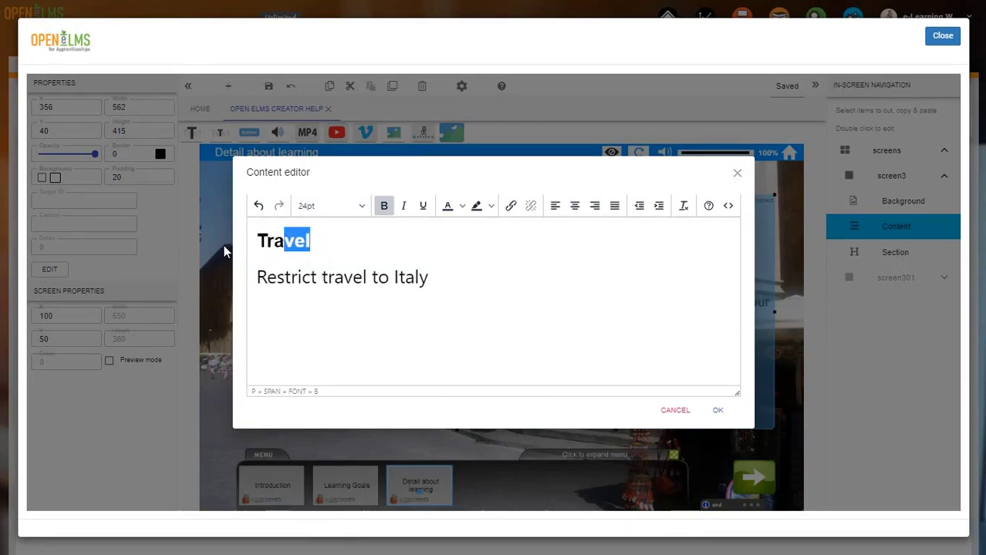
pyautogui.click(384, 205)
pyautogui.click(717, 411)
# - Shorten the travel content box to a height of about 141 and turn on its white background
pyautogui.moveTo(585, 427); pyautogui.dragTo(610, 275)
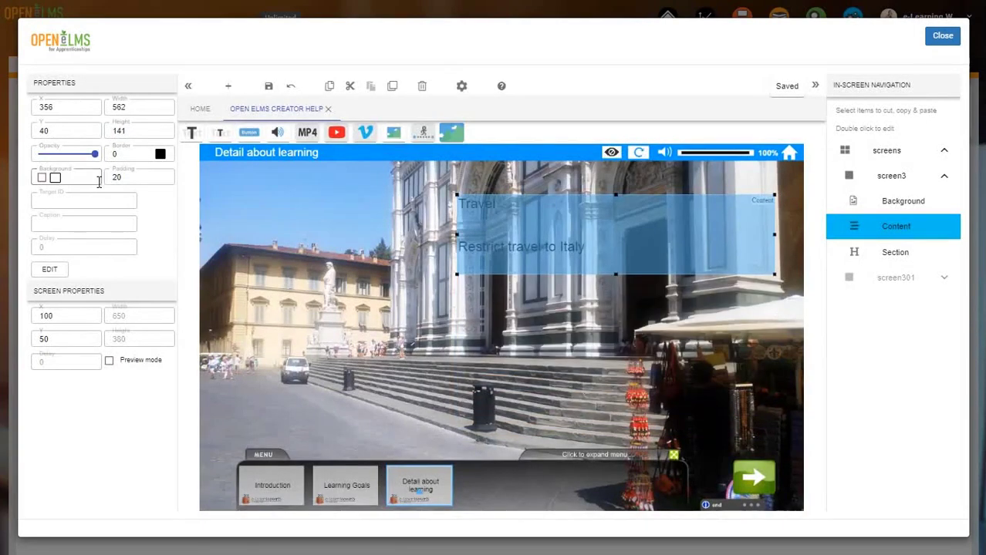
pyautogui.click(320, 307)
# - Insert a man40s narrator from the library and place it beside the travel text at about X -14, Y 178
pyautogui.click(308, 138)
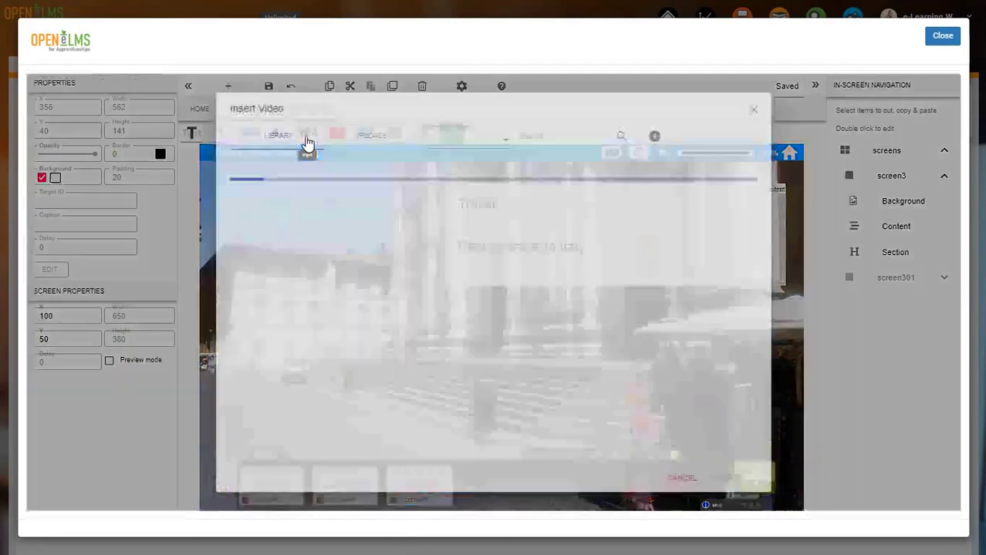
pyautogui.click(683, 477)
pyautogui.click(277, 133)
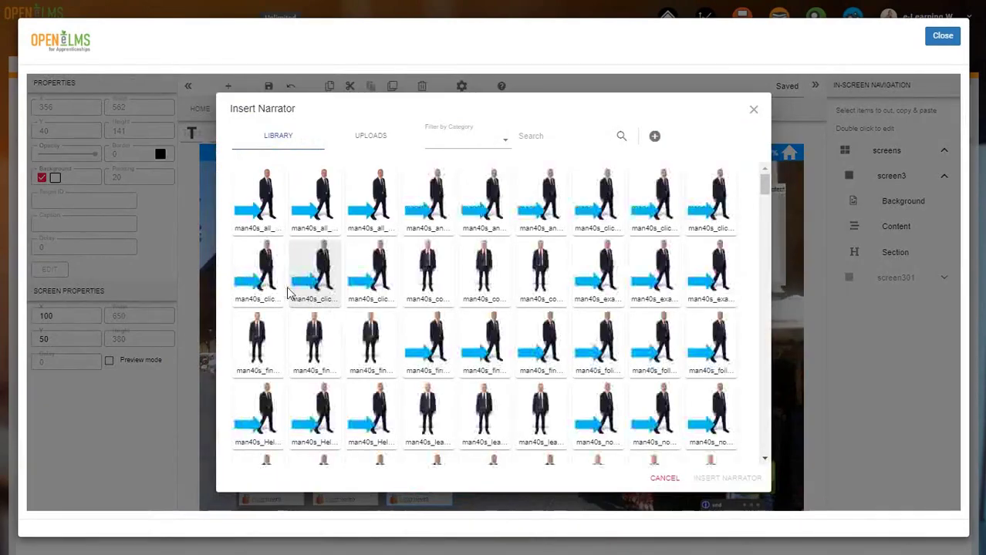
pyautogui.click(247, 199)
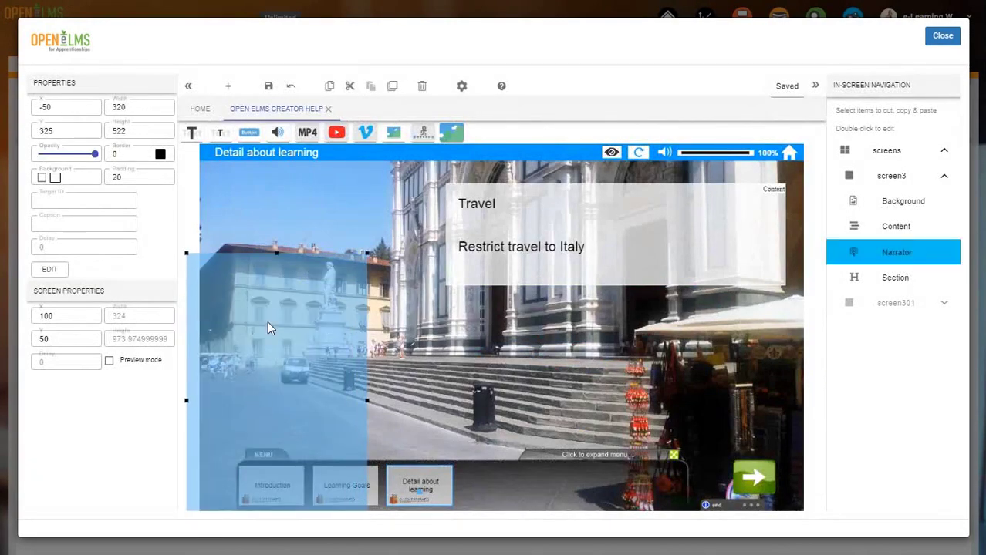
pyautogui.click(431, 384)
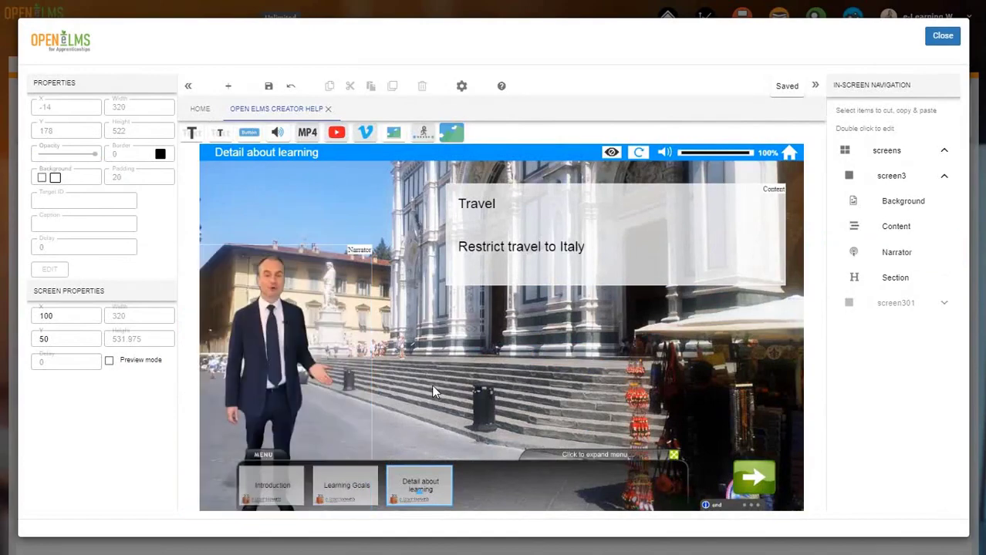
# - Add a City Lights screen and rename its section title to "Working from home"
pyautogui.click(228, 86)
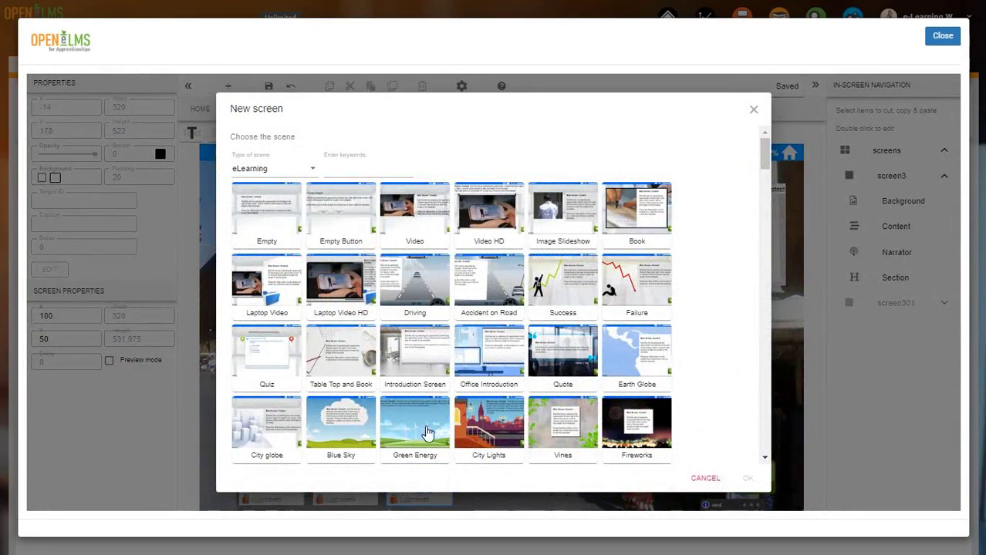
pyautogui.doubleClick(487, 428)
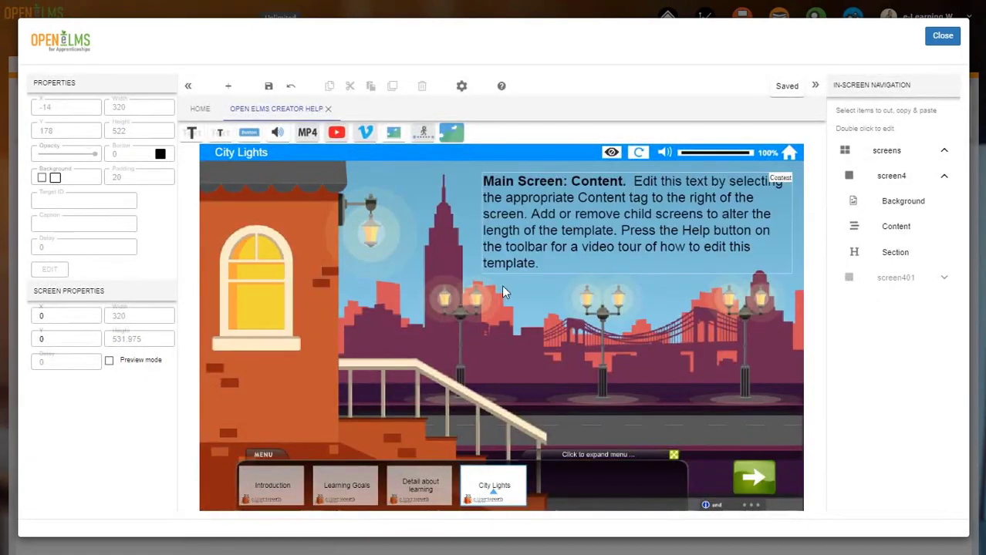
pyautogui.click(878, 255)
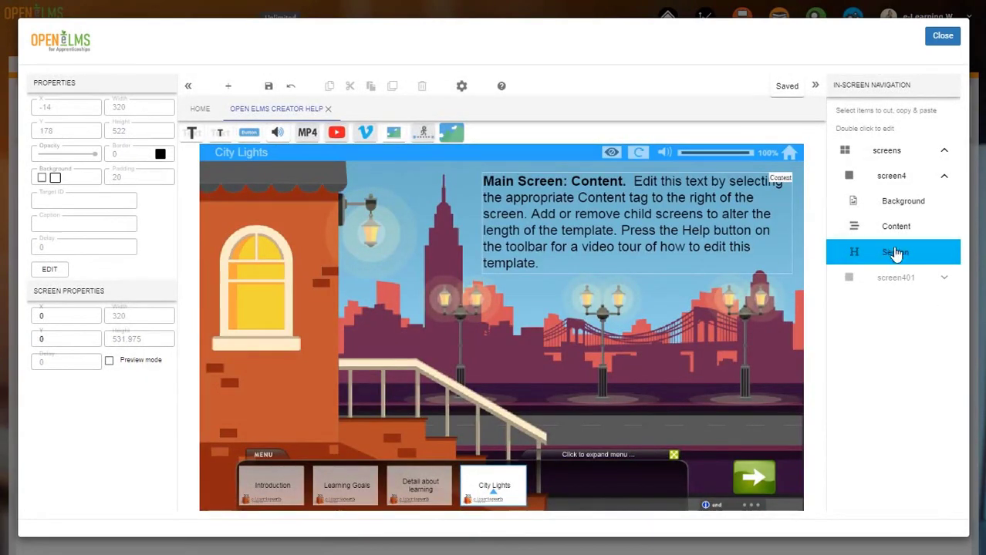
pyautogui.doubleClick(894, 255)
pyautogui.hotkey('ctrl', 'a')
pyautogui.write('Working from home')
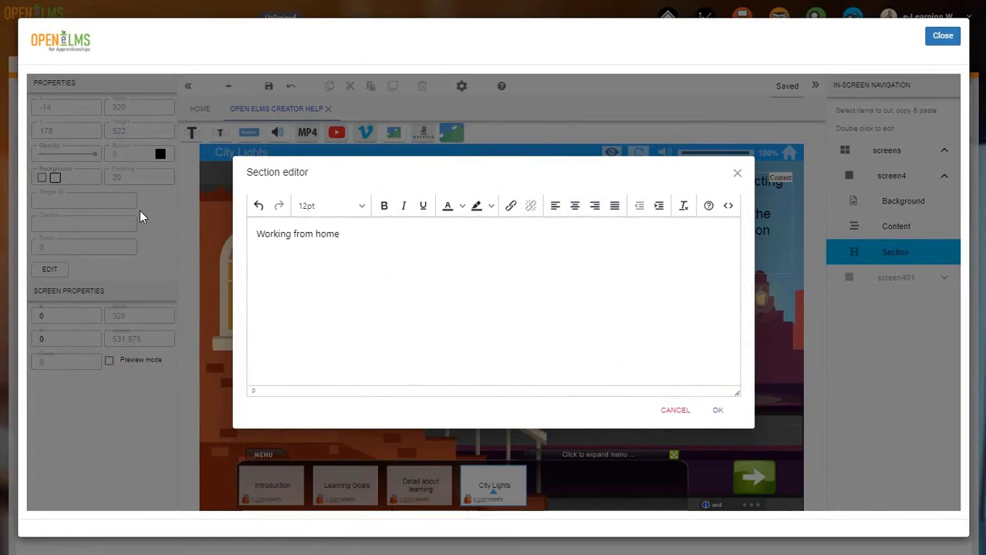
pyautogui.click(717, 409)
# - Replace the Working from home screen's content text with "Add more detail here"
pyautogui.doubleClick(568, 214)
pyautogui.hotkey('ctrl', 'a')
pyautogui.write('Add m')
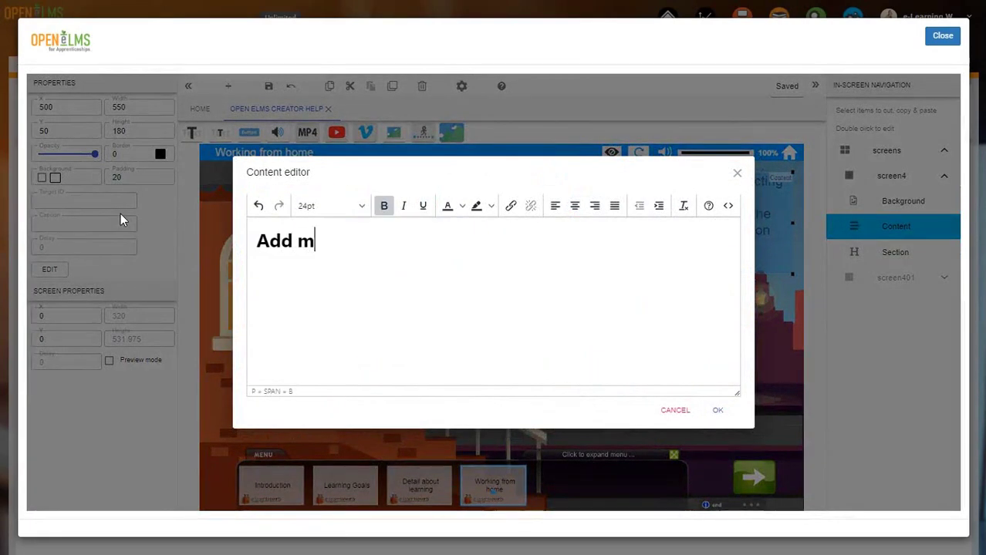
pyautogui.write('ore detail here')
pyautogui.click(717, 409)
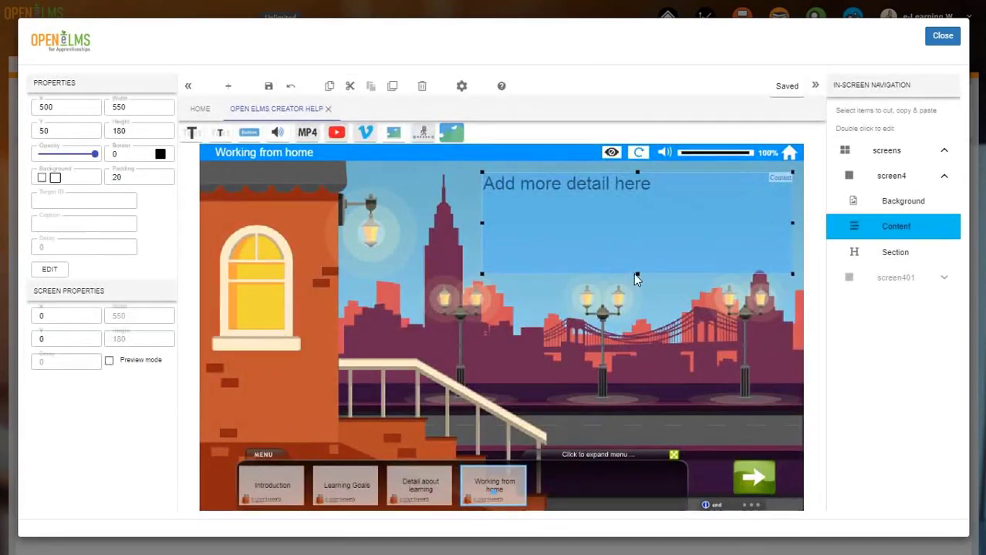
# - Shorten the "Add more detail here" content box and move it down to about Y 90
pyautogui.moveTo(636, 275); pyautogui.dragTo(638, 224)
pyautogui.moveTo(571, 204); pyautogui.dragTo(573, 227)
pyautogui.click(507, 351)
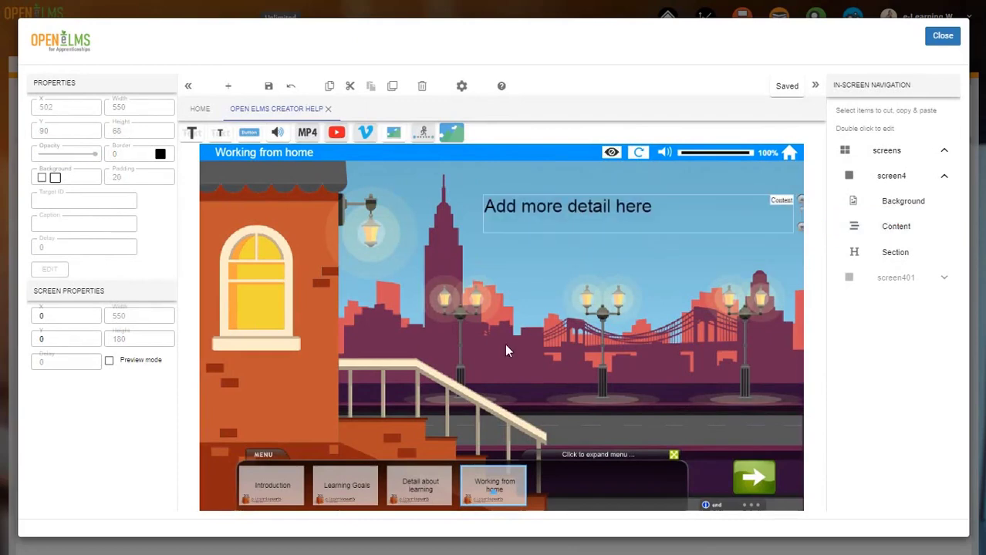
# - Insert a woman20s narrator from the library and move it onto the staircase area of the Working from home screen
pyautogui.click(422, 132)
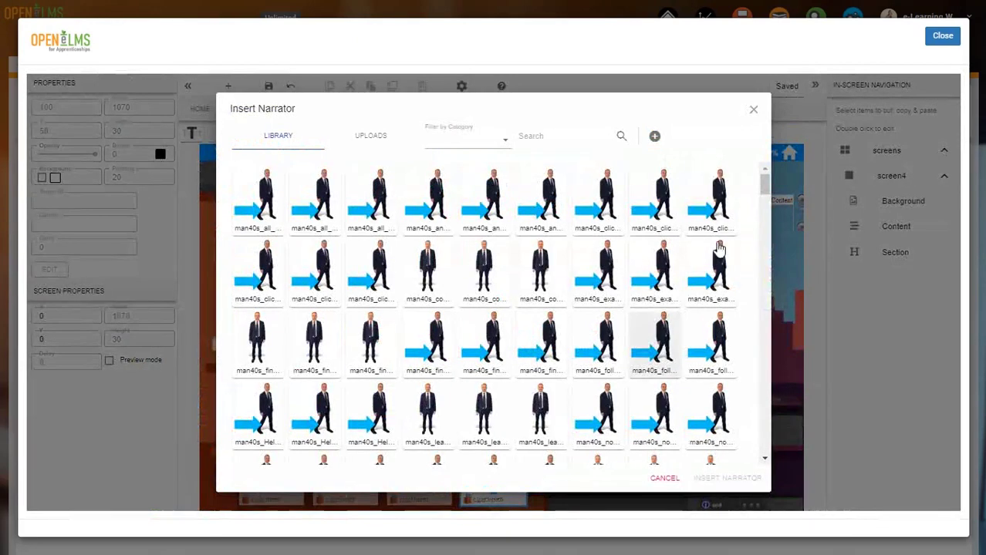
pyautogui.scroll(-10, 768, 309)
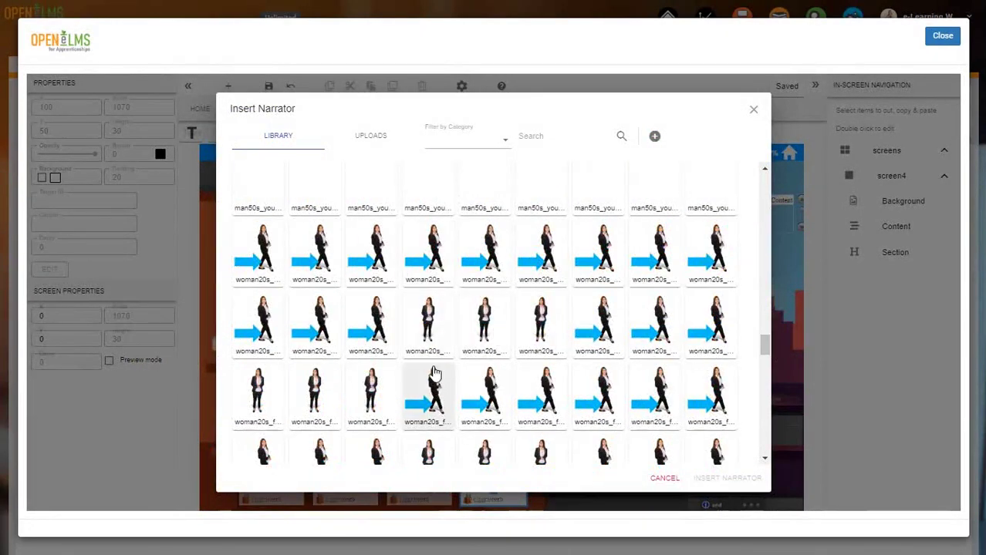
pyautogui.doubleClick(427, 390)
pyautogui.moveTo(392, 256); pyautogui.dragTo(425, 270)
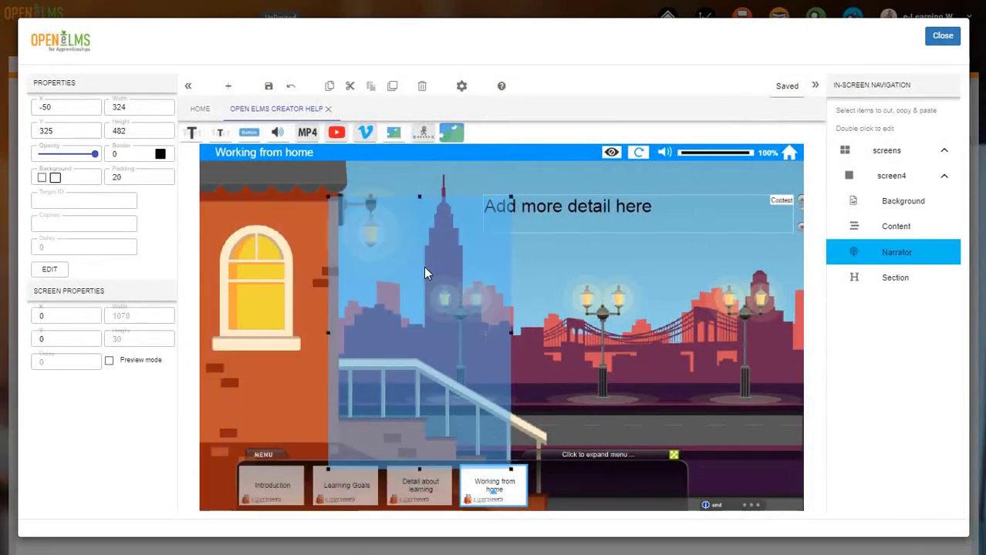
# - Shrink the narrator to about 194 by 320 and place it on the top stairs at X 242, Y 203
pyautogui.moveTo(516, 467); pyautogui.dragTo(428, 391)
pyautogui.moveTo(426, 190); pyautogui.dragTo(444, 251)
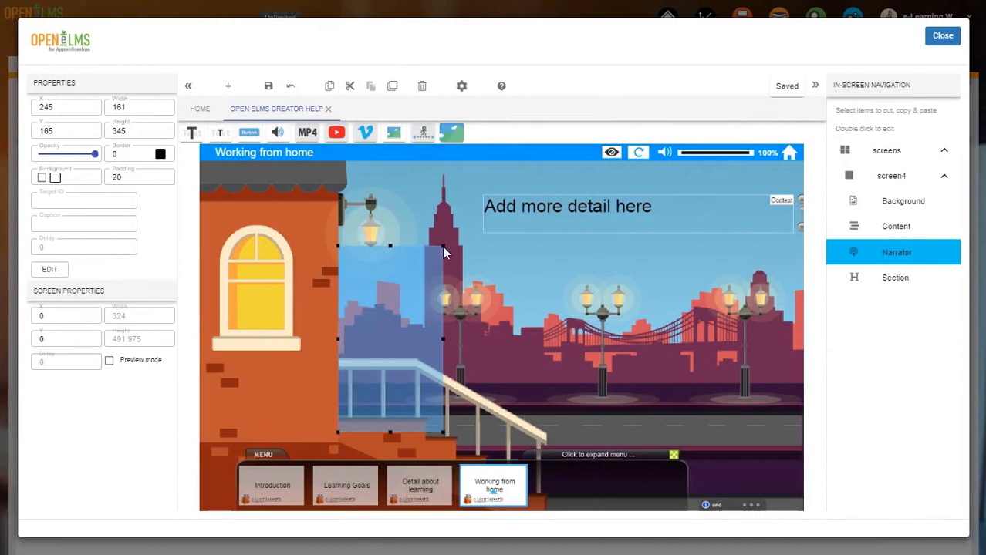
pyautogui.moveTo(375, 378); pyautogui.dragTo(373, 380)
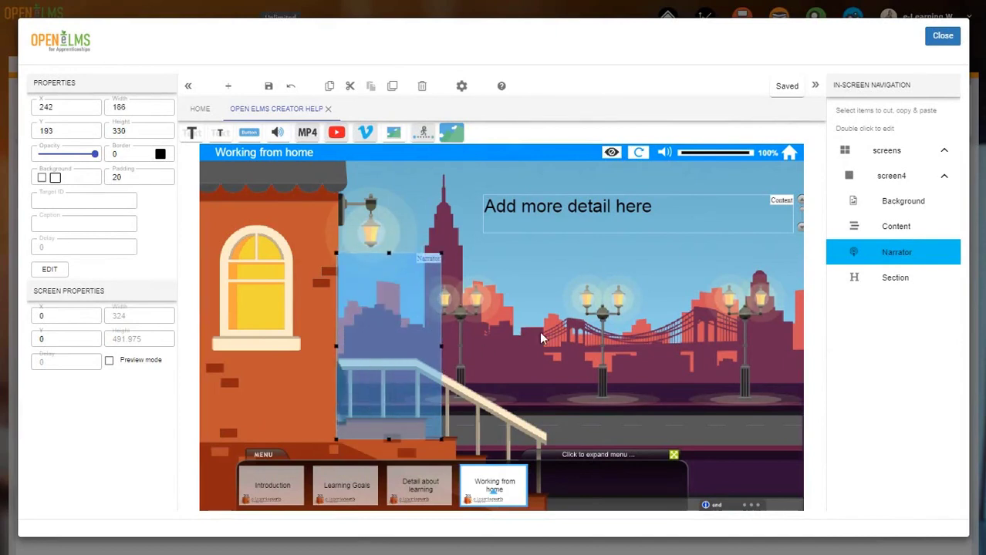
pyautogui.moveTo(442, 258); pyautogui.dragTo(447, 265)
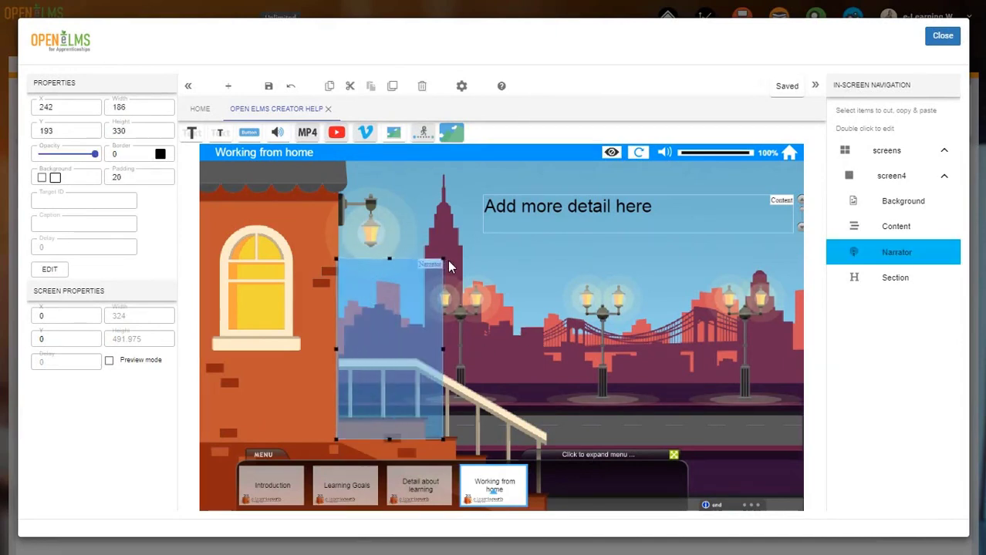
pyautogui.click(543, 349)
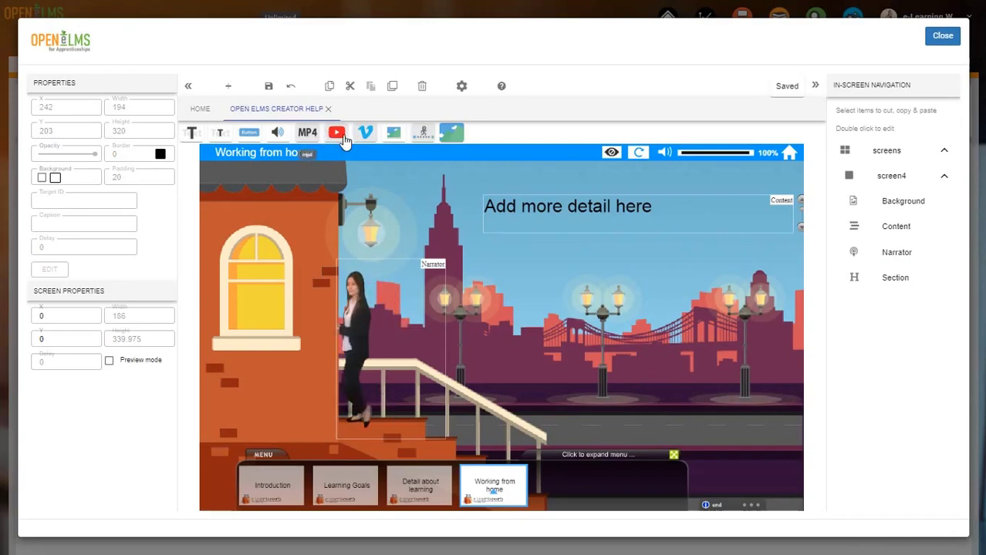
# - Insert a library image of a hand holding cash at a machine and move it beside the narrator to X 628, Y 201
pyautogui.click(393, 132)
pyautogui.scroll(-10, 754, 315)
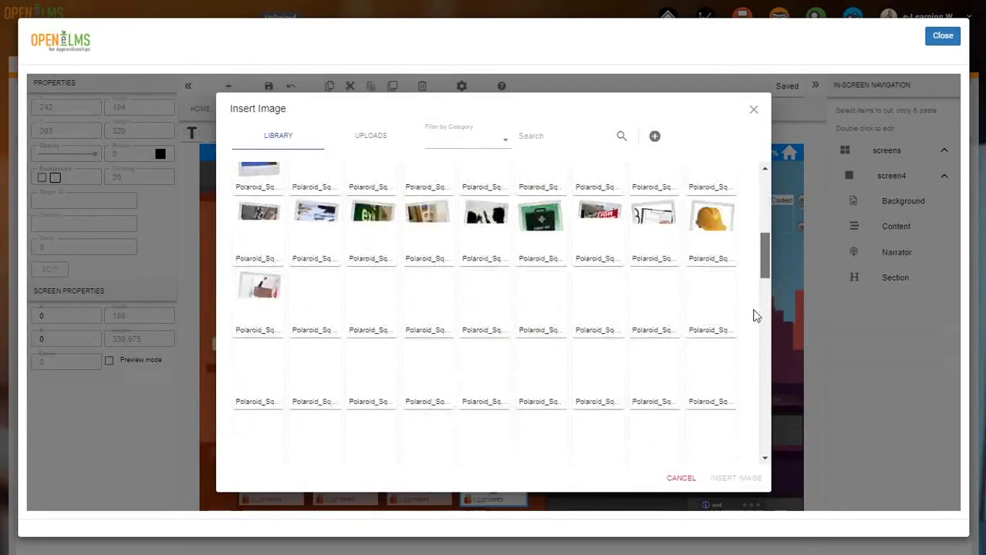
pyautogui.click(485, 339)
pyautogui.click(720, 479)
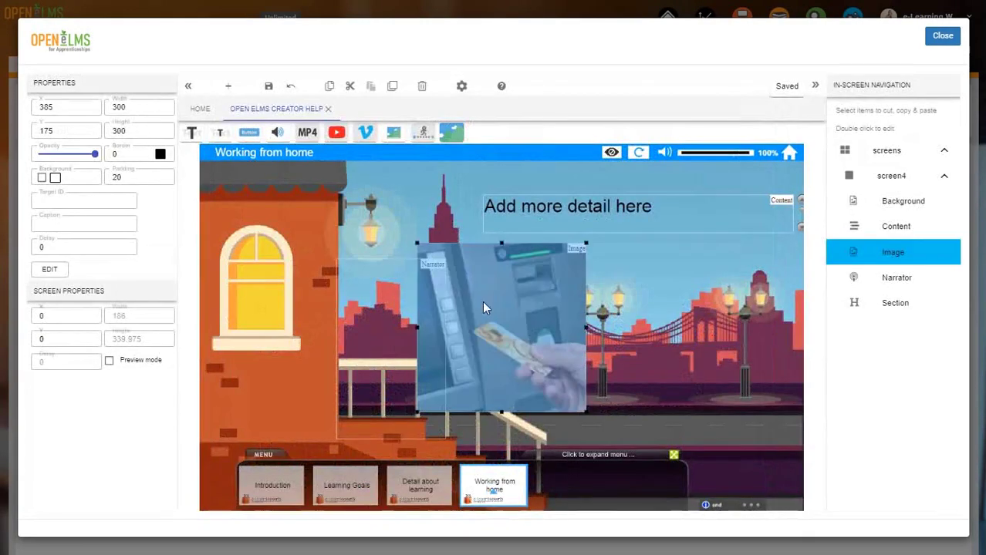
pyautogui.moveTo(482, 301); pyautogui.dragTo(615, 304)
# - Add a Quiz screen from the scene templates and go to its second question
pyautogui.click(228, 85)
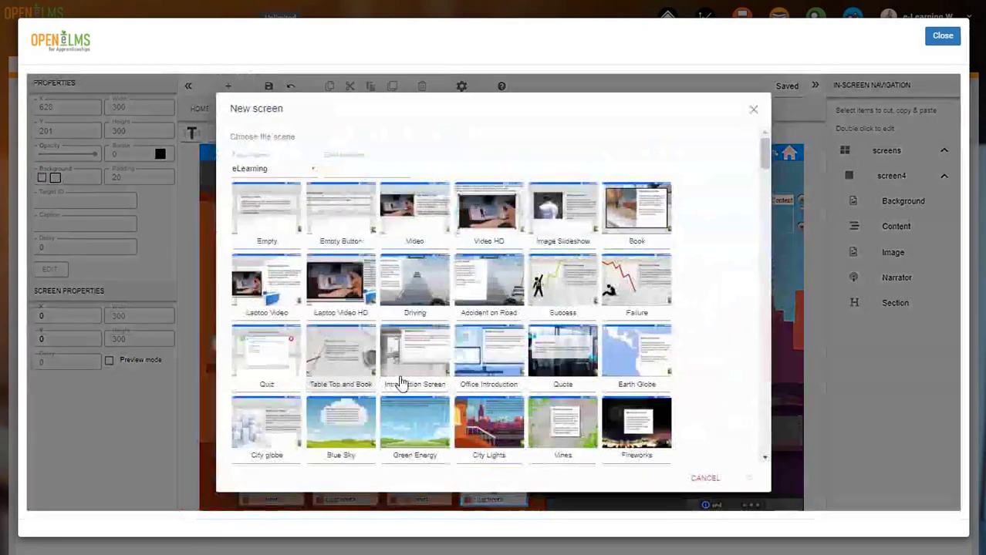
pyautogui.click(248, 165)
pyautogui.click(260, 187)
pyautogui.doubleClick(267, 211)
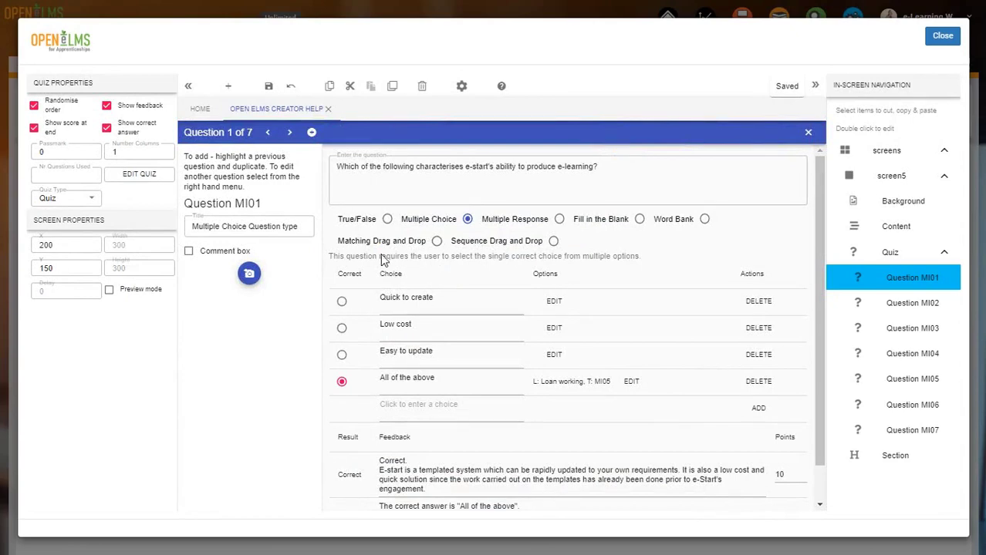
pyautogui.click(290, 132)
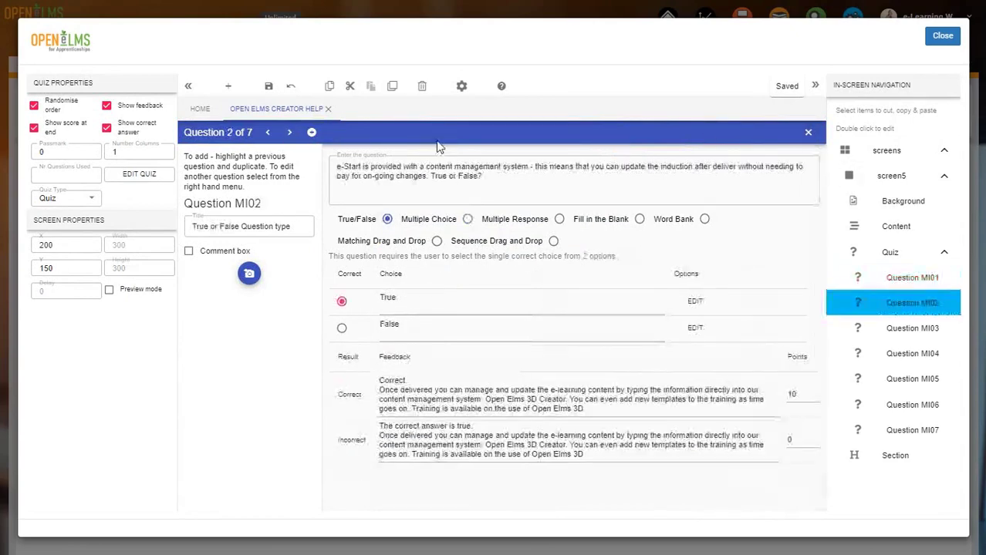
# - Delete questions MI04 to MI07 from the quiz
pyautogui.click(844, 189)
pyautogui.click(423, 89)
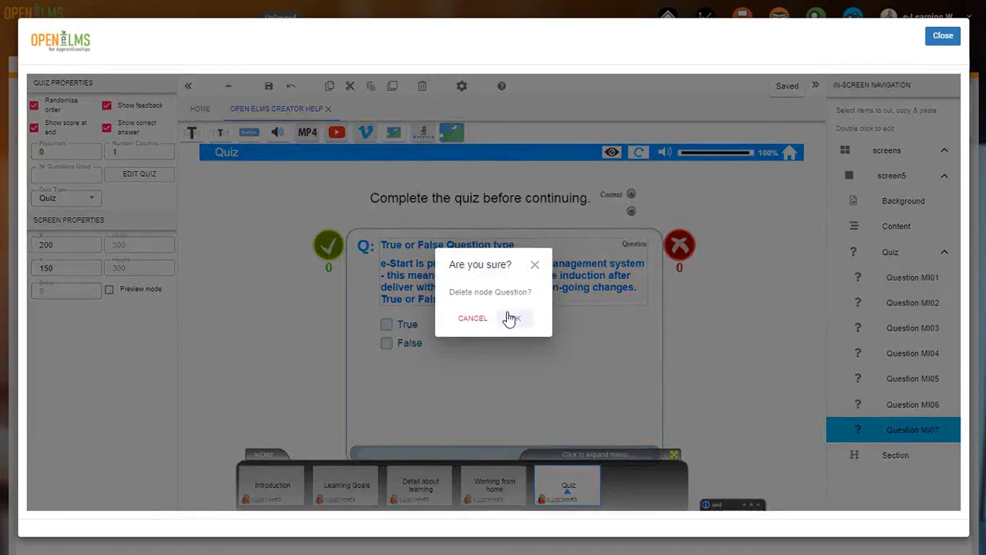
pyautogui.click(509, 317)
pyautogui.click(423, 87)
pyautogui.press('Return')
pyautogui.click(893, 379)
pyautogui.press('Delete')
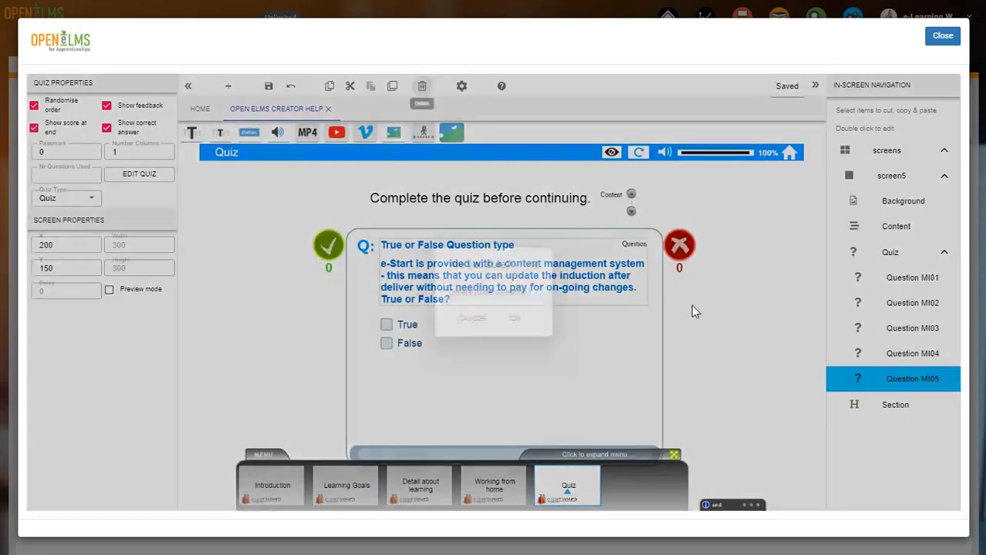
pyautogui.press('Return')
pyautogui.click(833, 353)
pyautogui.click(422, 88)
pyautogui.press('Return')
# - Change the Quiz screen's background to the orange abstract image and move the content box up with a translucent white fill
pyautogui.click(452, 132)
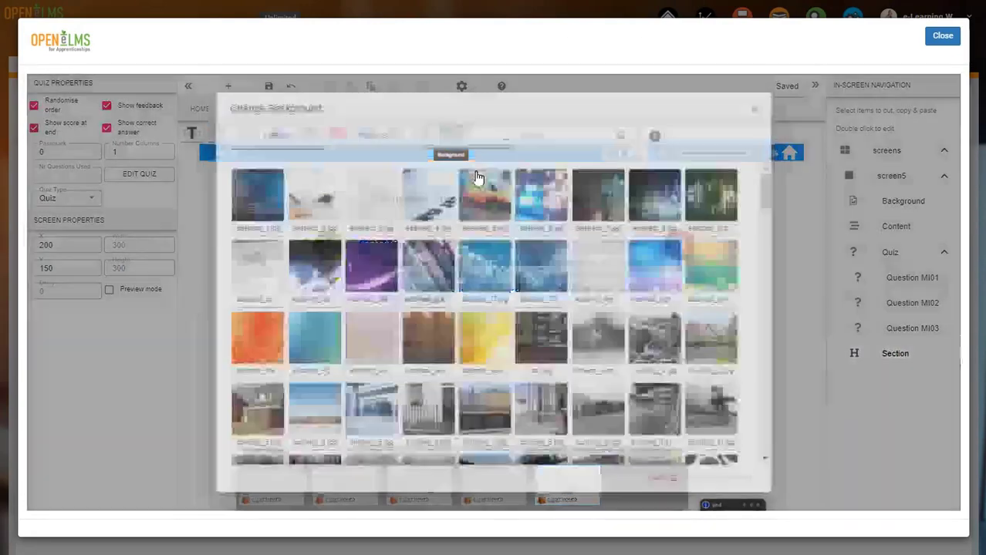
pyautogui.click(257, 343)
pyautogui.click(382, 199)
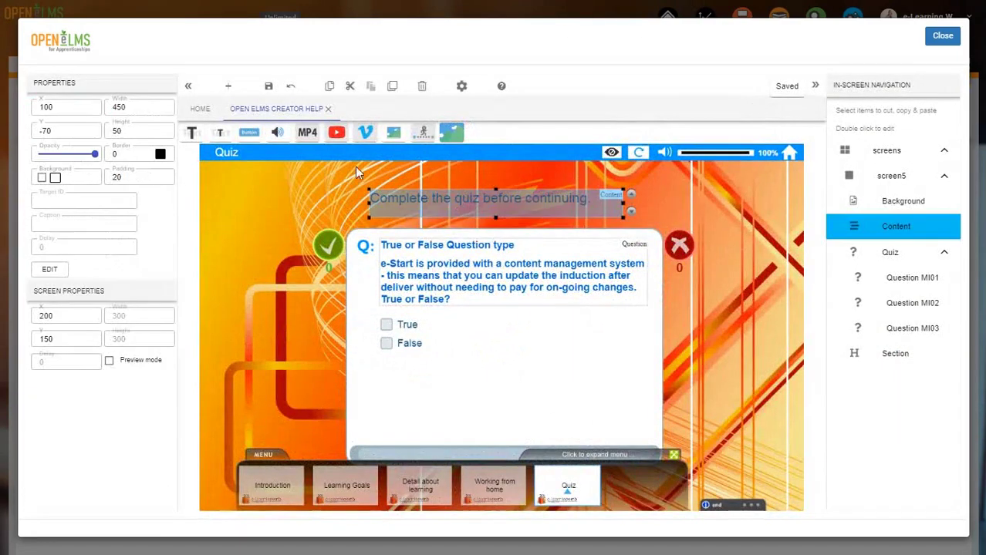
pyautogui.click(324, 247)
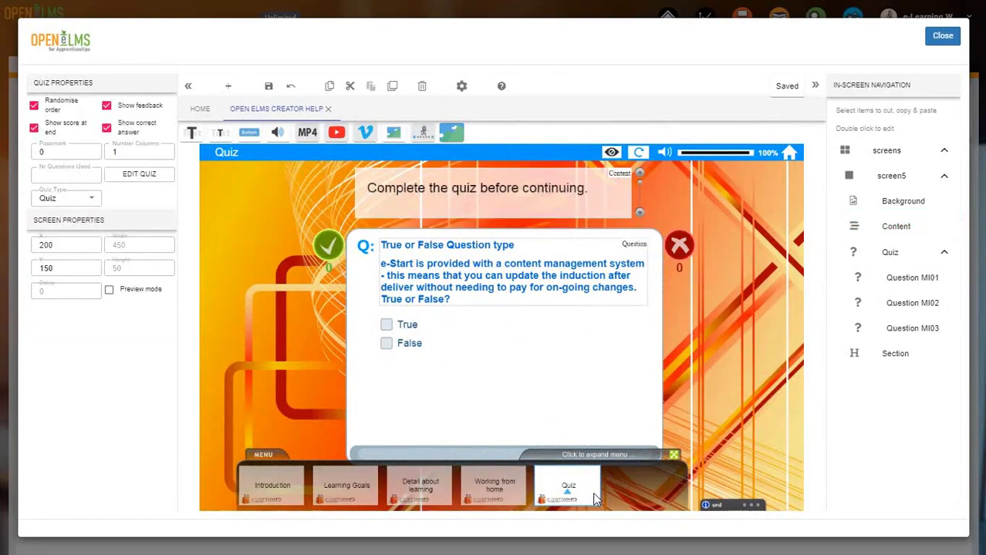
# - Add a Fireworks screen and rename its section title to "Well done !!!"
pyautogui.click(222, 86)
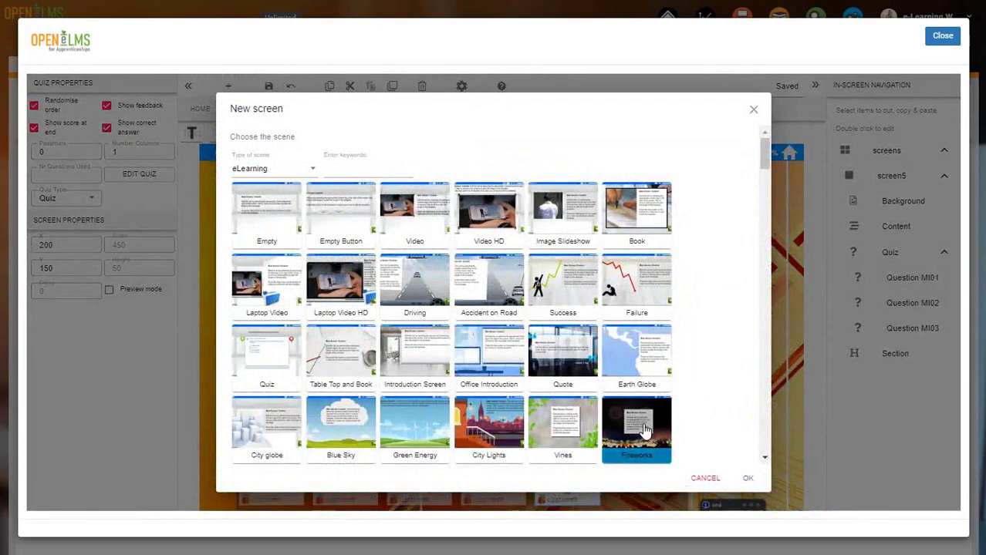
pyautogui.doubleClick(635, 418)
pyautogui.click(889, 255)
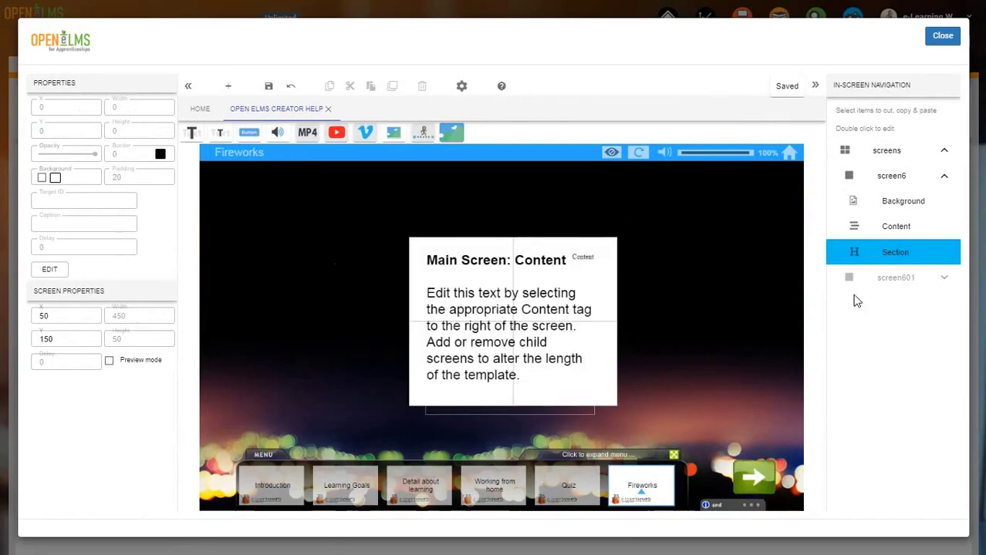
pyautogui.doubleClick(893, 255)
pyautogui.hotkey('ctrl', 'a')
pyautogui.write('Wel')
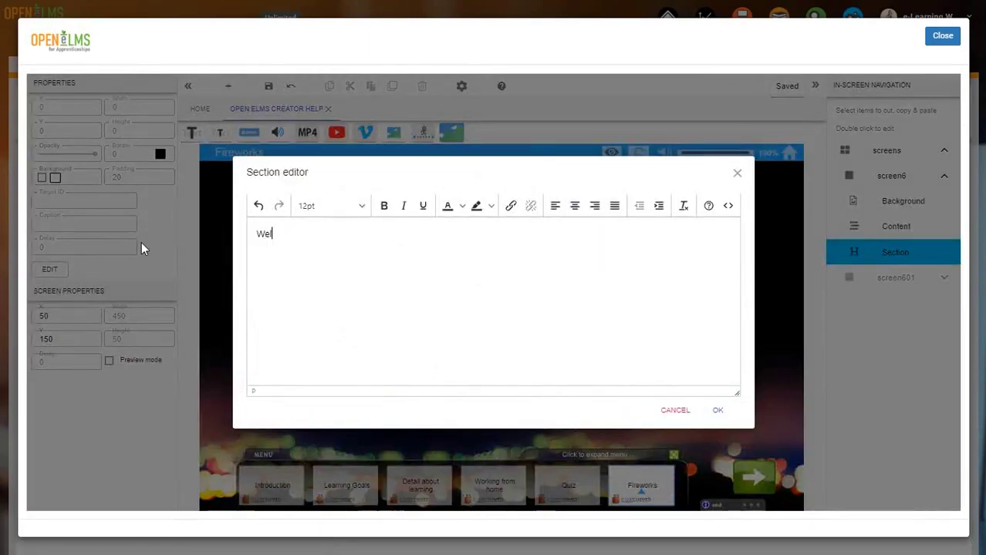
pyautogui.write('l done !!!')
pyautogui.click(717, 410)
# - Replace the Well done screen's content text with "You have now finished"
pyautogui.click(469, 310)
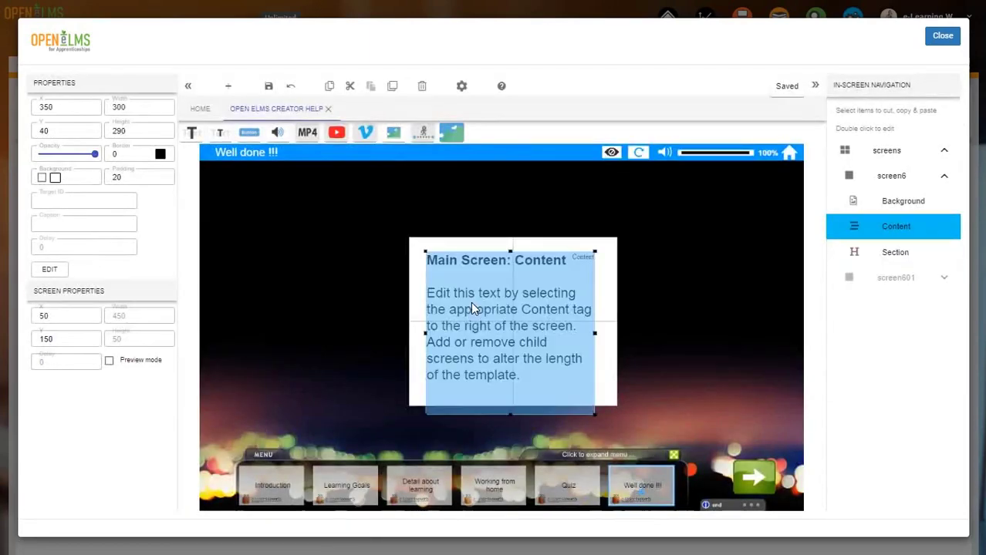
pyautogui.doubleClick(469, 310)
pyautogui.moveTo(373, 296); pyautogui.dragTo(515, 347)
pyautogui.hotkey('ctrl', 'a')
pyautogui.write('You have n')
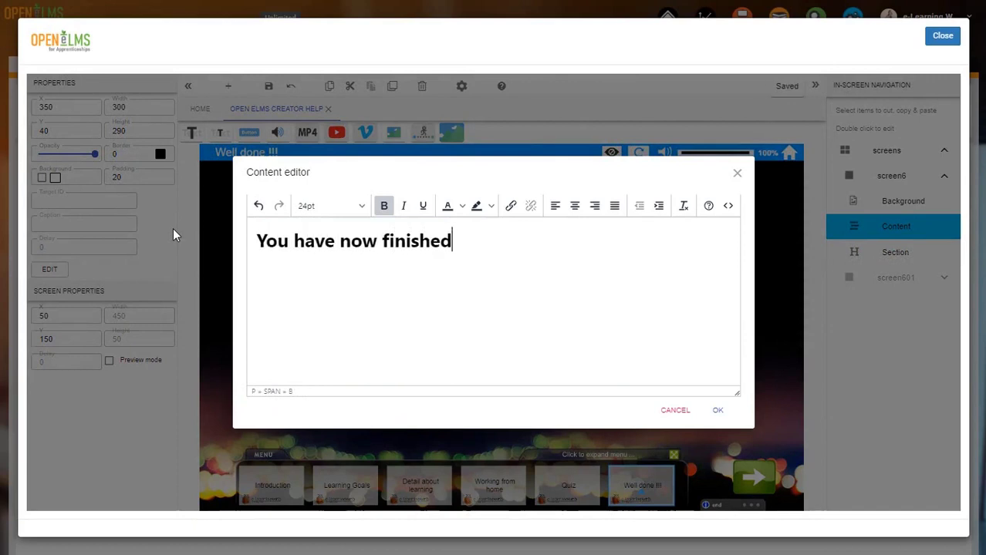
# - Remove the bold from "You have now finished" and set its box at X 365, Y 90 with a height of about 121
pyautogui.moveTo(485, 248); pyautogui.dragTo(145, 242)
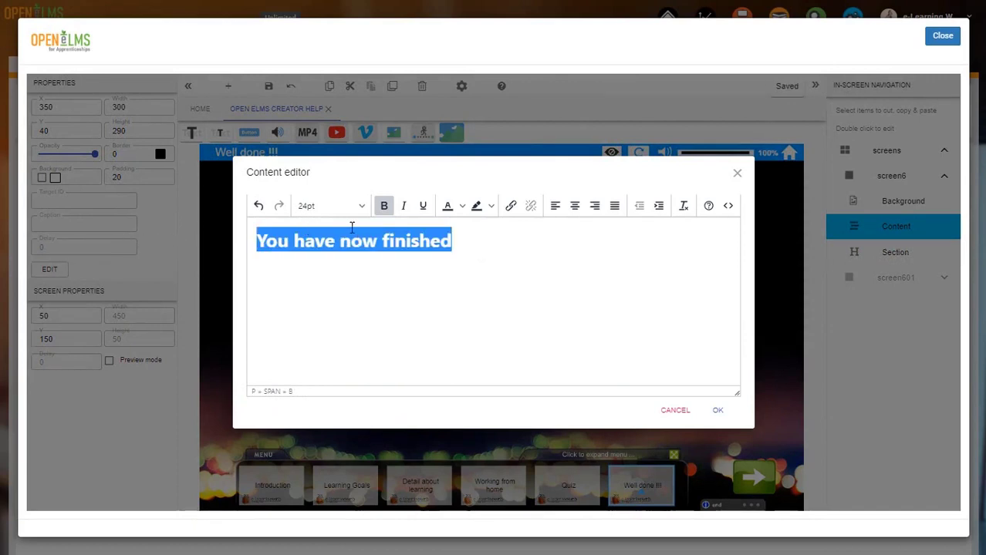
pyautogui.click(385, 206)
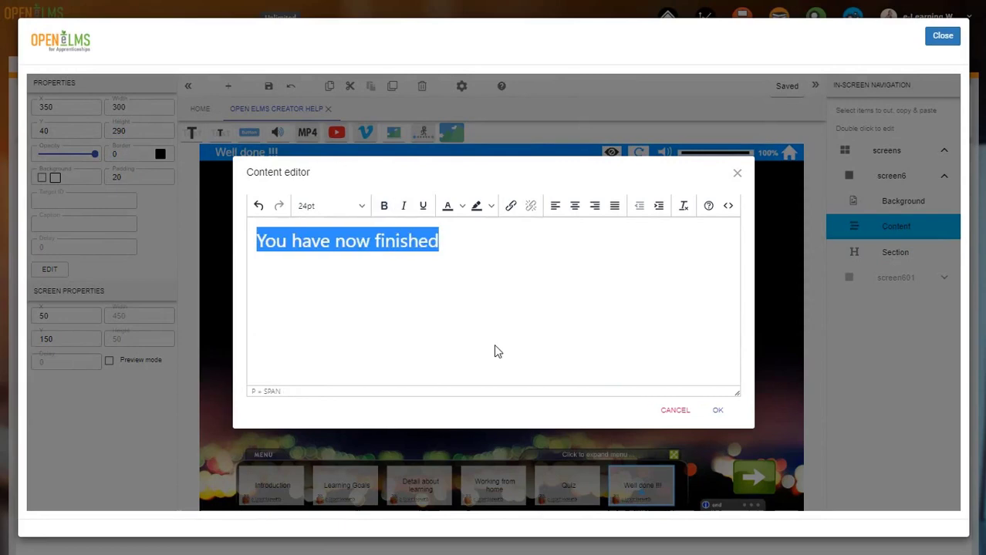
pyautogui.click(718, 411)
pyautogui.moveTo(458, 290); pyautogui.dragTo(467, 317)
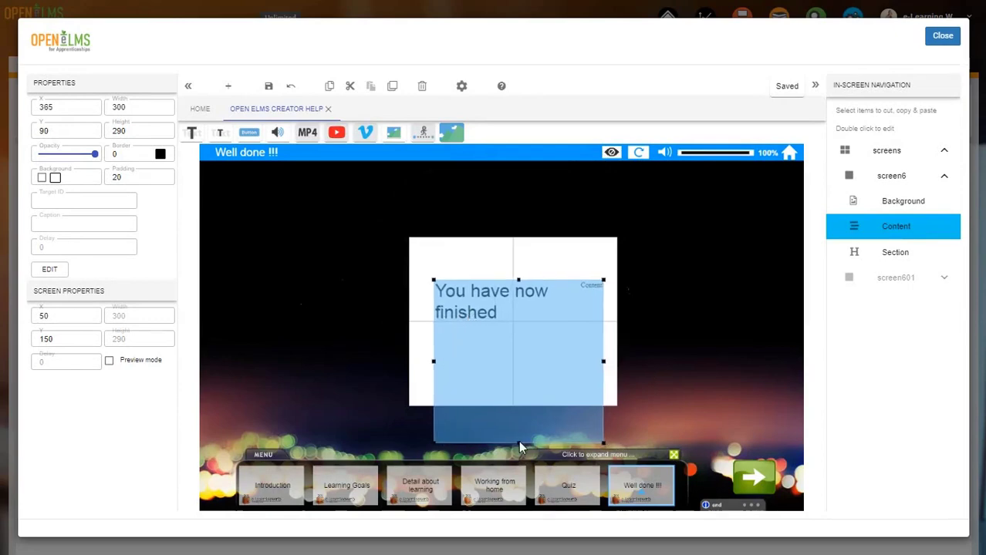
pyautogui.moveTo(518, 440); pyautogui.dragTo(517, 363)
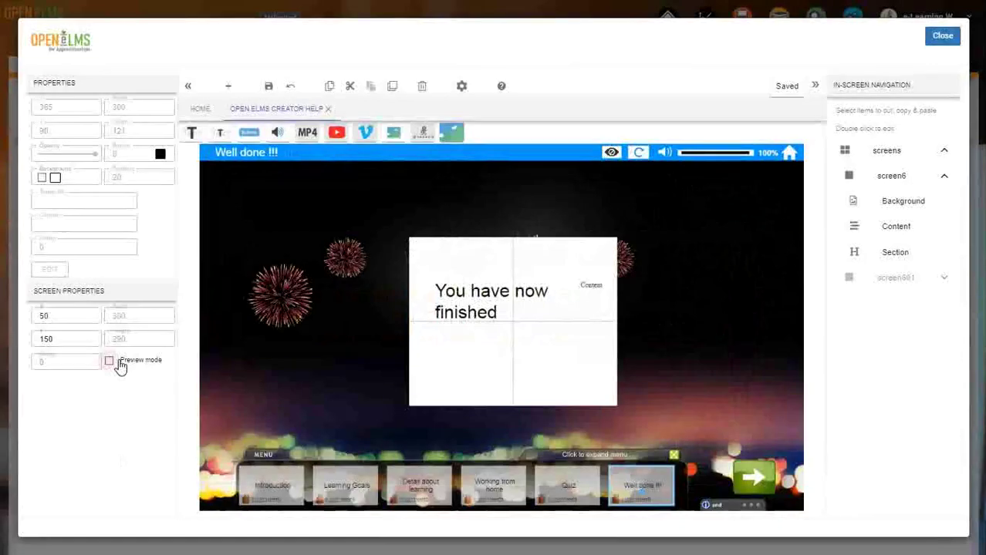
# - Turn on preview mode and play the course from the Introduction screen through to the Quiz screen
pyautogui.click(116, 362)
pyautogui.click(339, 484)
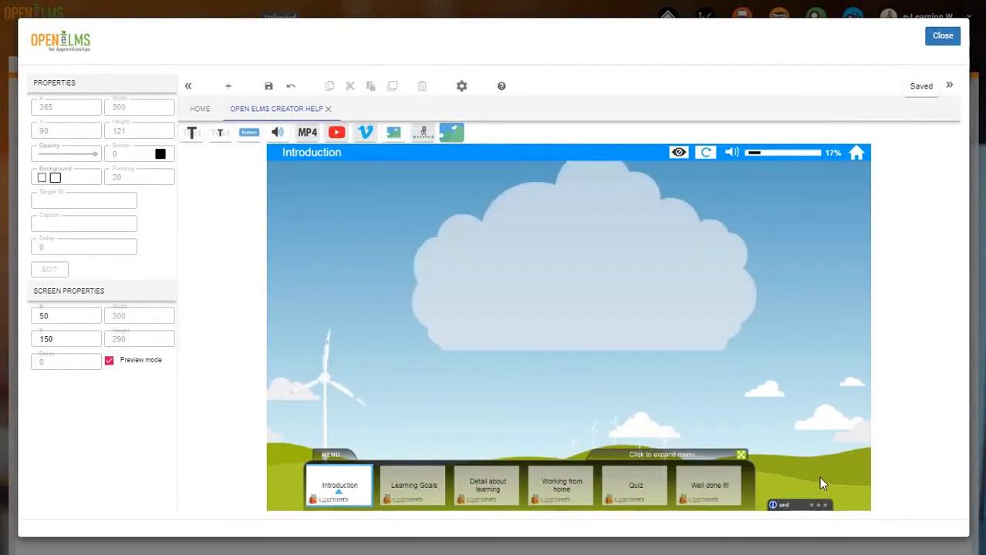
pyautogui.click(822, 480)
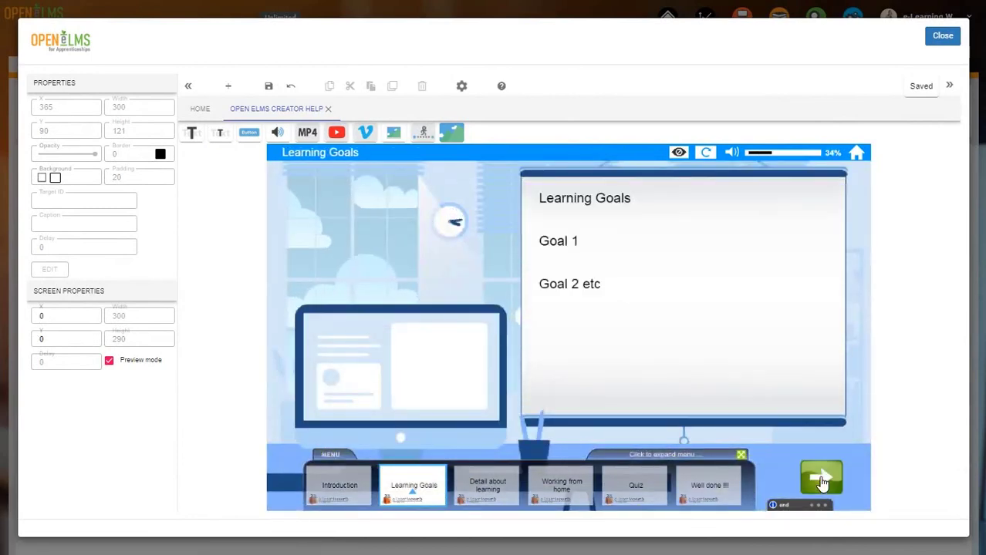
pyautogui.click(821, 480)
pyautogui.click(822, 486)
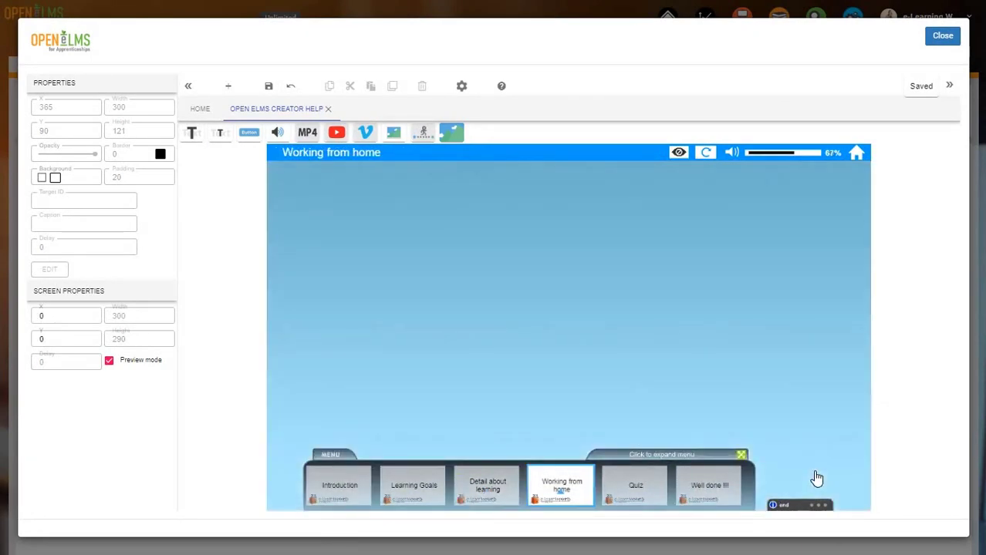
pyautogui.click(820, 478)
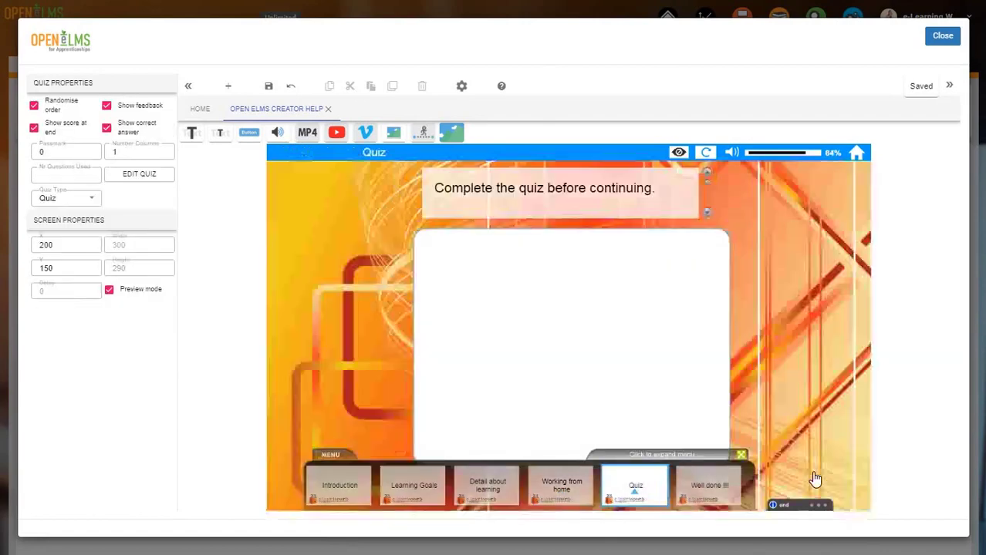
# - Complete the quiz in preview, answering "All of the above" and ticking all multiple-response options, and continue to the final screen
pyautogui.click(453, 358)
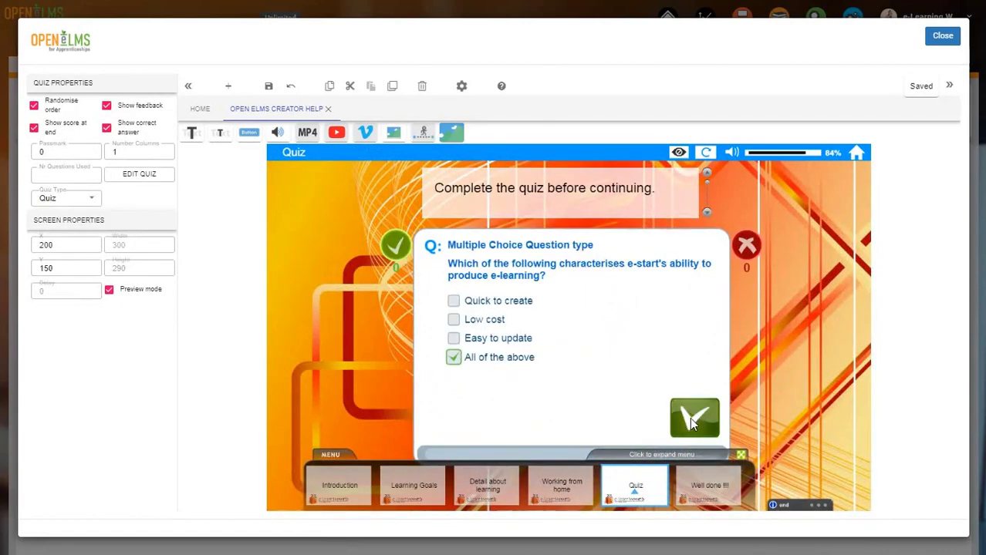
pyautogui.click(692, 420)
pyautogui.click(454, 345)
pyautogui.click(692, 417)
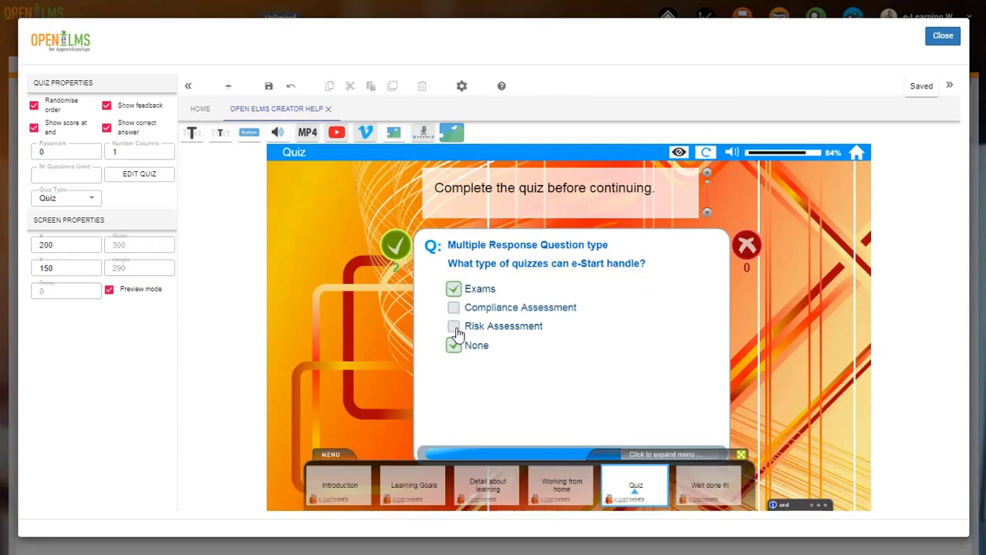
pyautogui.click(455, 328)
pyautogui.click(454, 307)
pyautogui.click(689, 418)
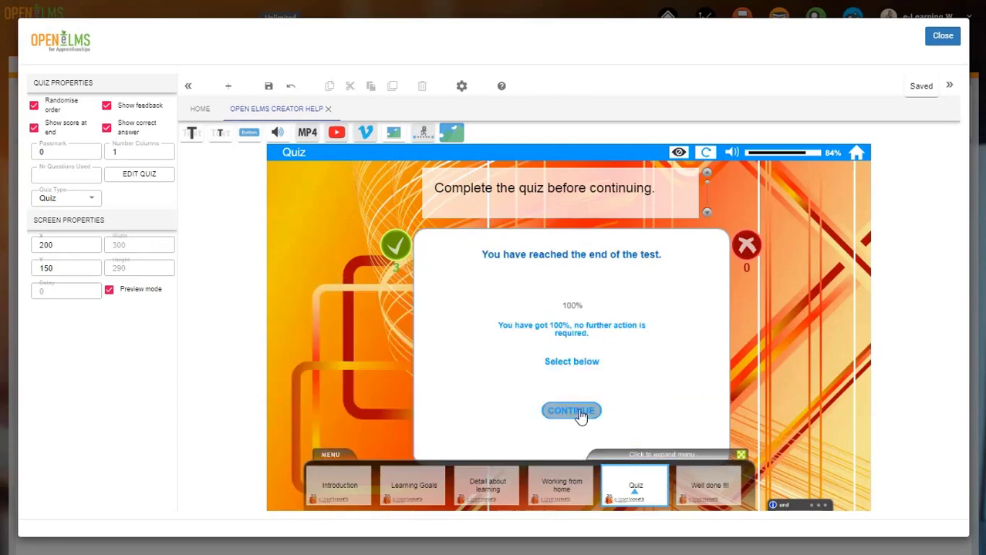
pyautogui.click(577, 413)
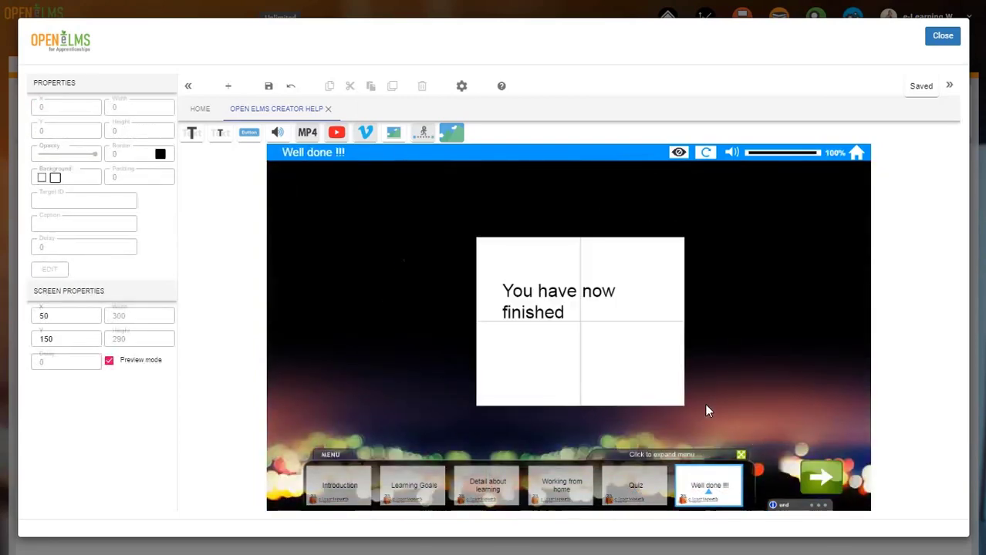